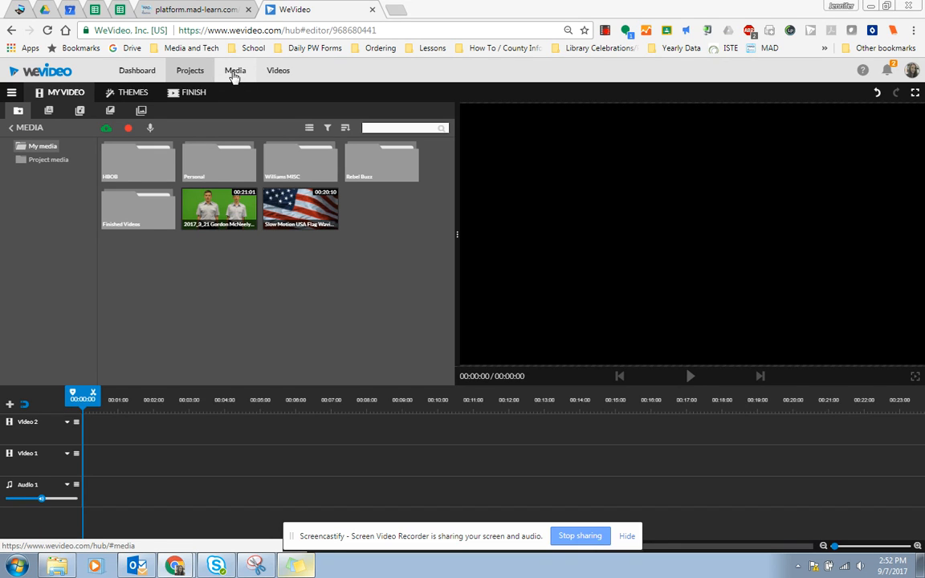
Browse the Text, Audio, Transitions, Graphics and Media libraries, ending on Text motion titles.
left_click(48, 111)
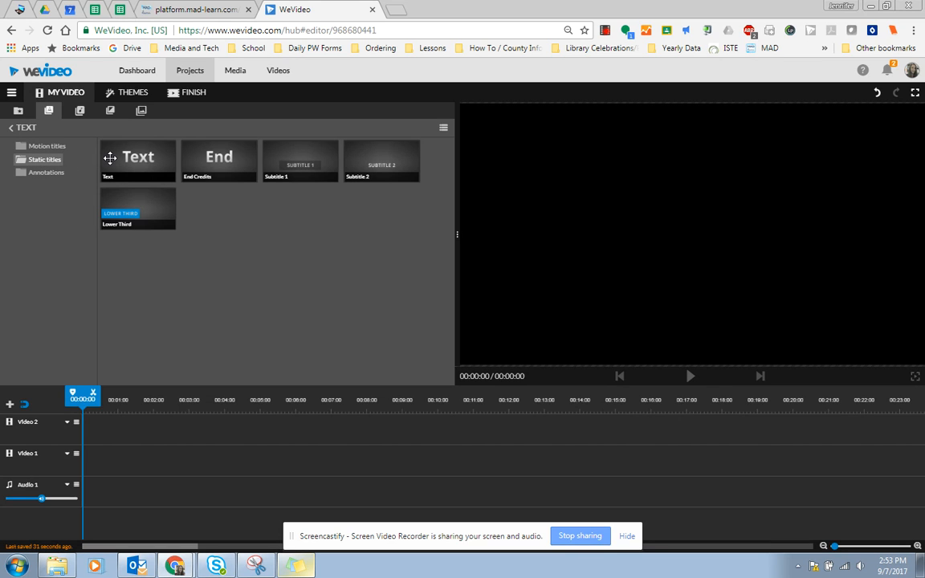
left_click(53, 147)
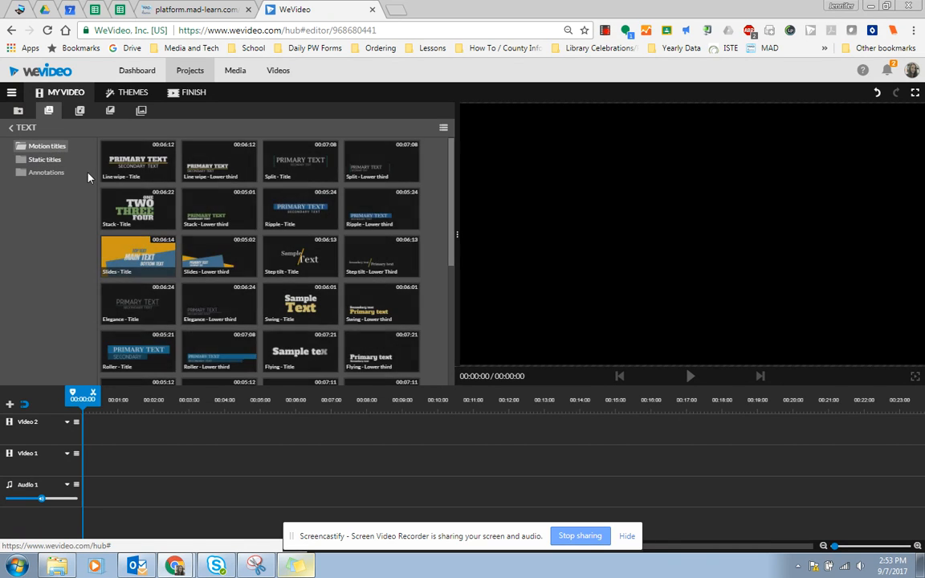
left_click(79, 111)
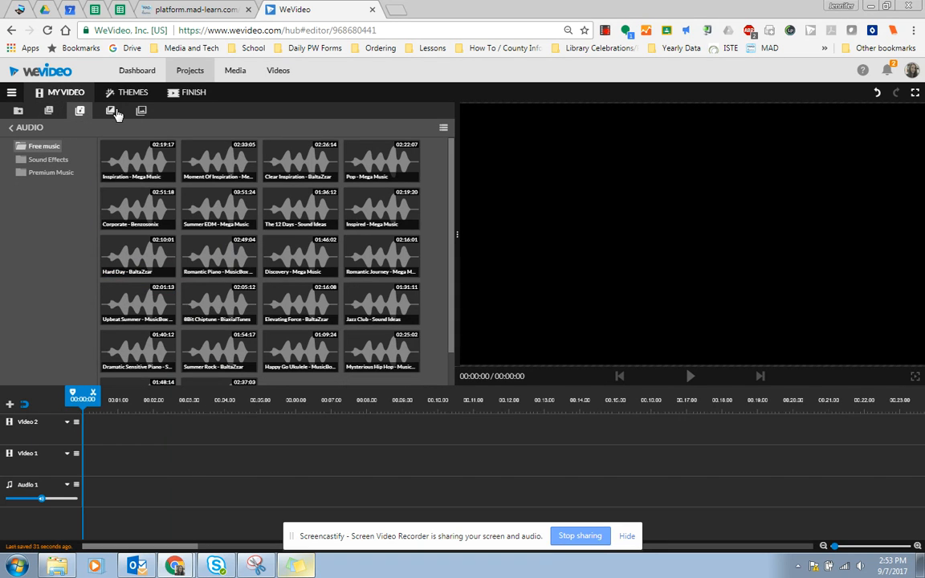
left_click(111, 112)
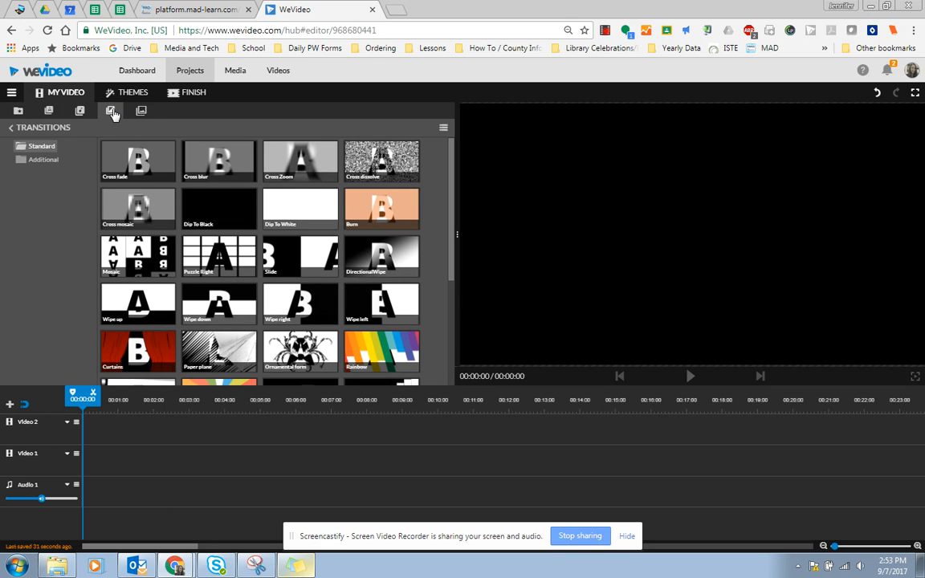
left_click(143, 111)
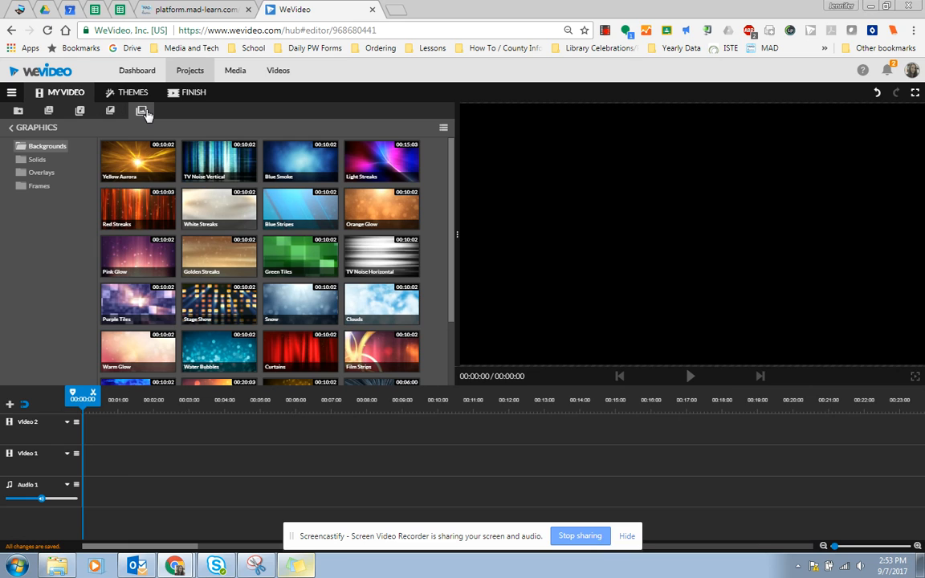
left_click(18, 113)
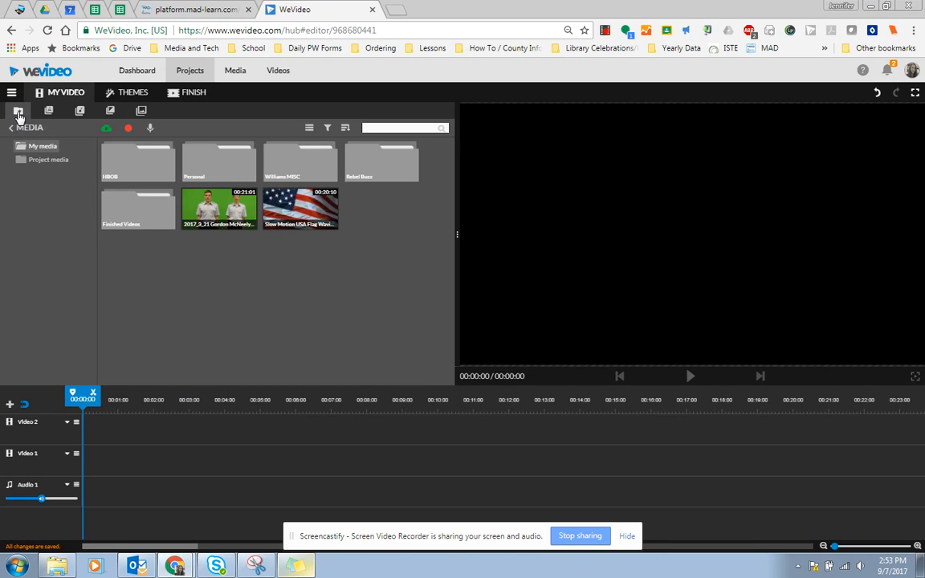
left_click(49, 113)
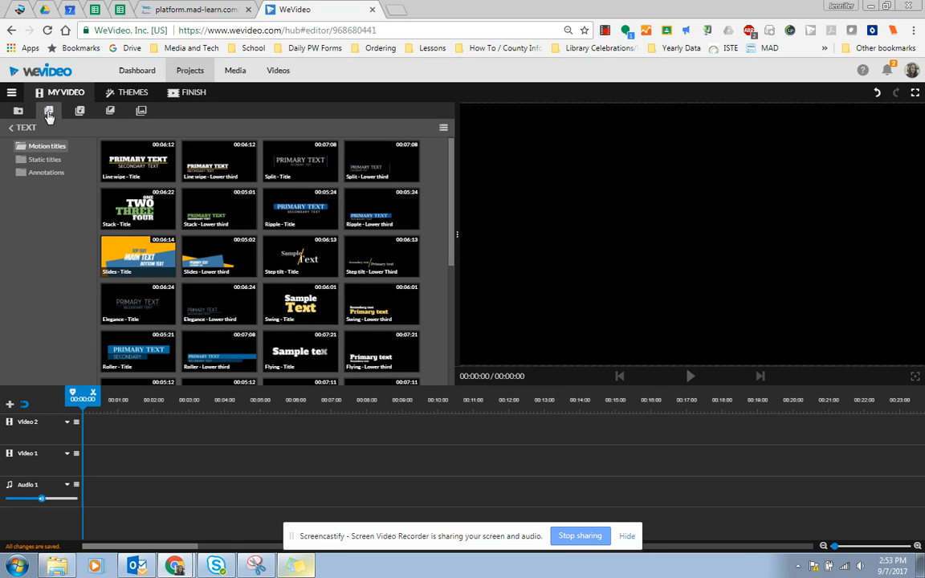
Place the Line wipe - Title on the Video 2 track and open it for editing.
left_click_drag(111, 148, 97, 428)
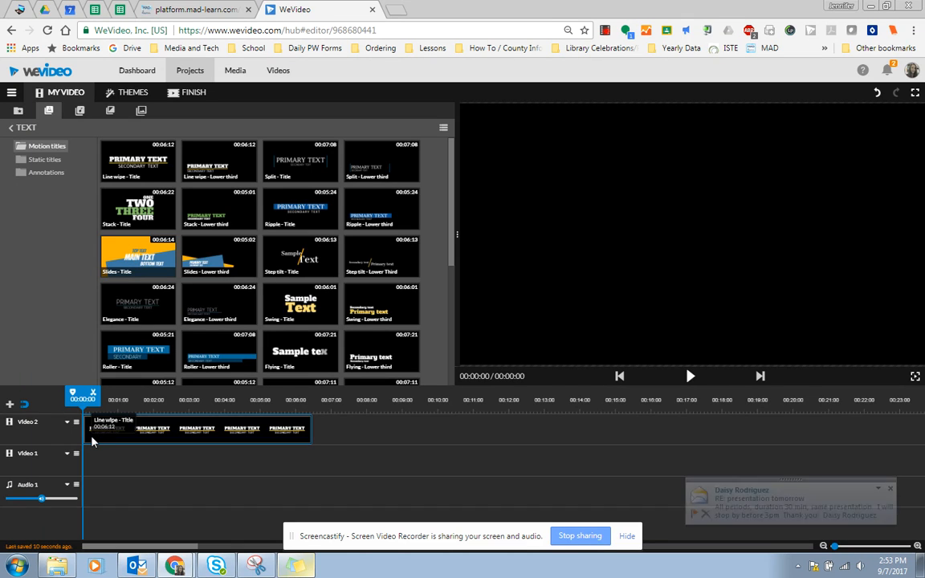
left_click(890, 489)
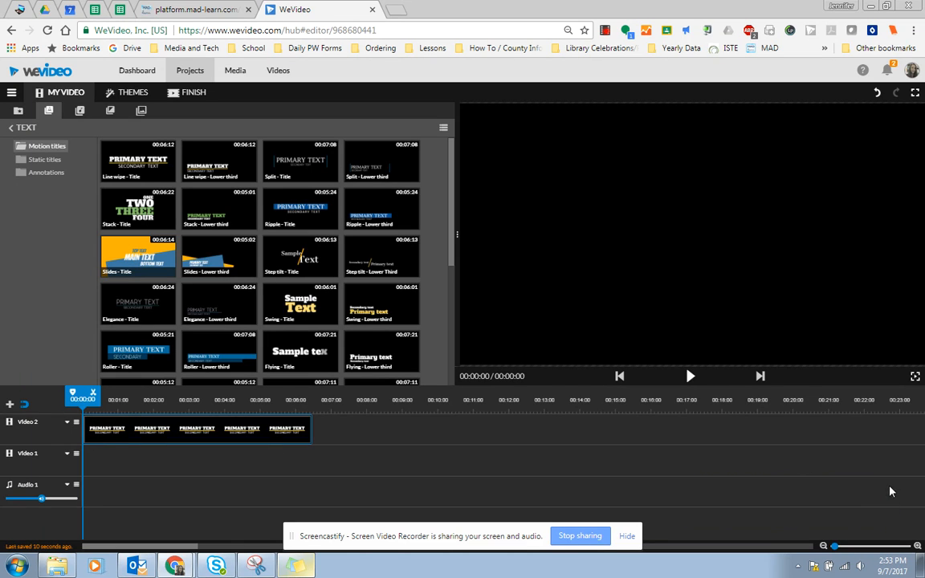
double_click(140, 439)
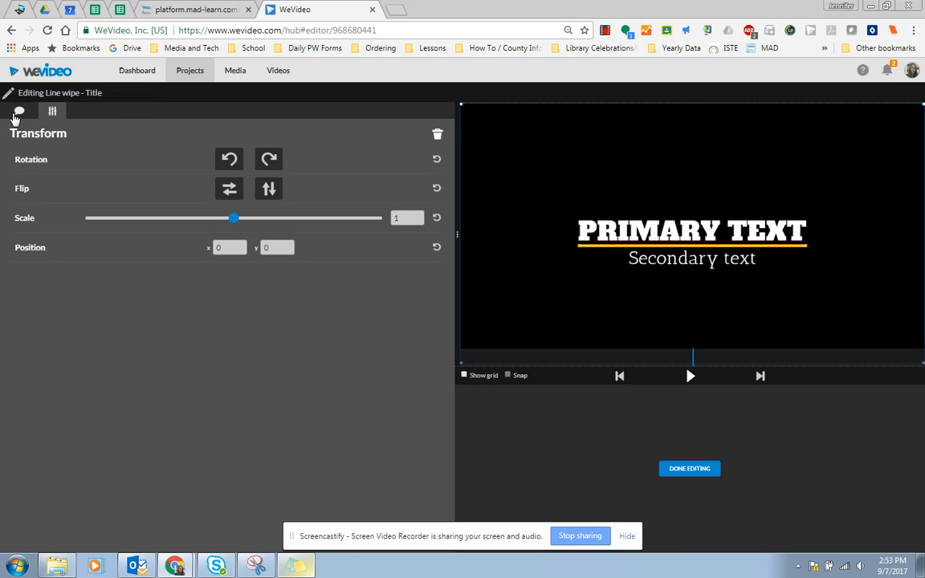
Make the title read 'Sample Video' with the subtitle 'Learn to use WeVideo'.
left_click(20, 113)
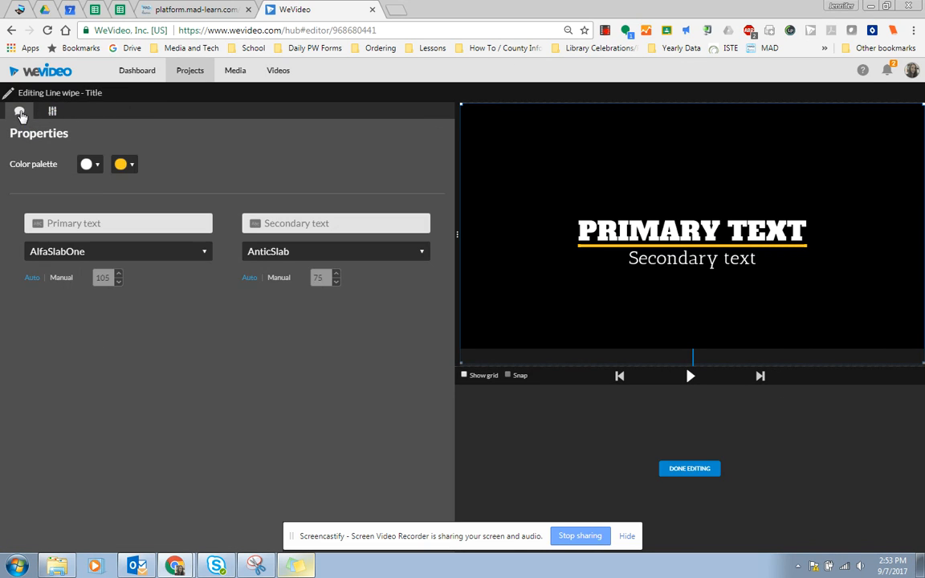
left_click(113, 225)
type("Sample Video")
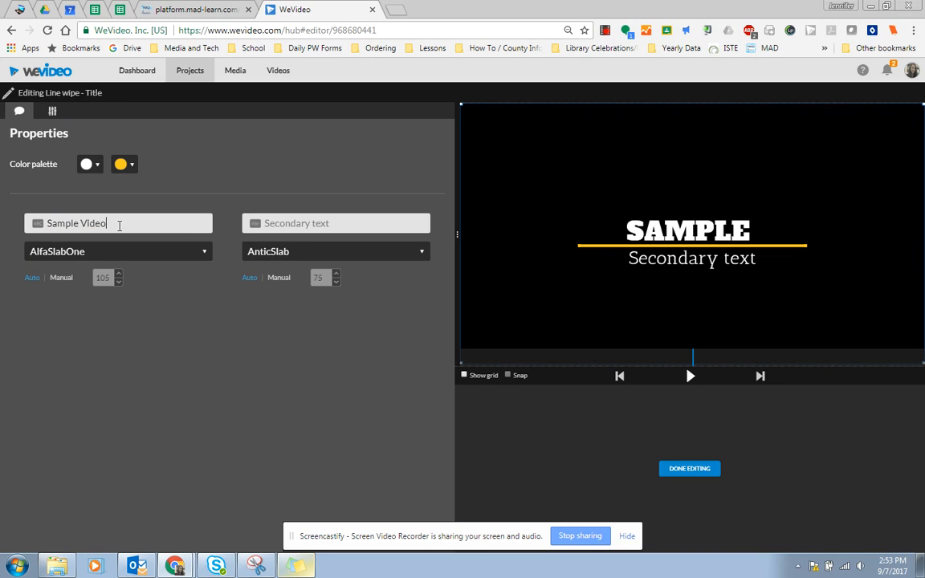
left_click(303, 224)
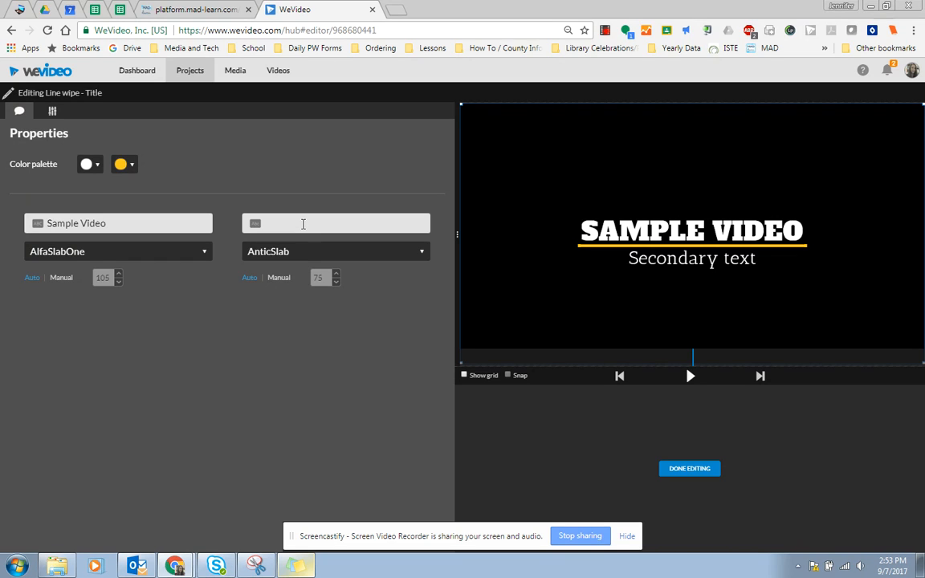
type("Learn to use WeVideo")
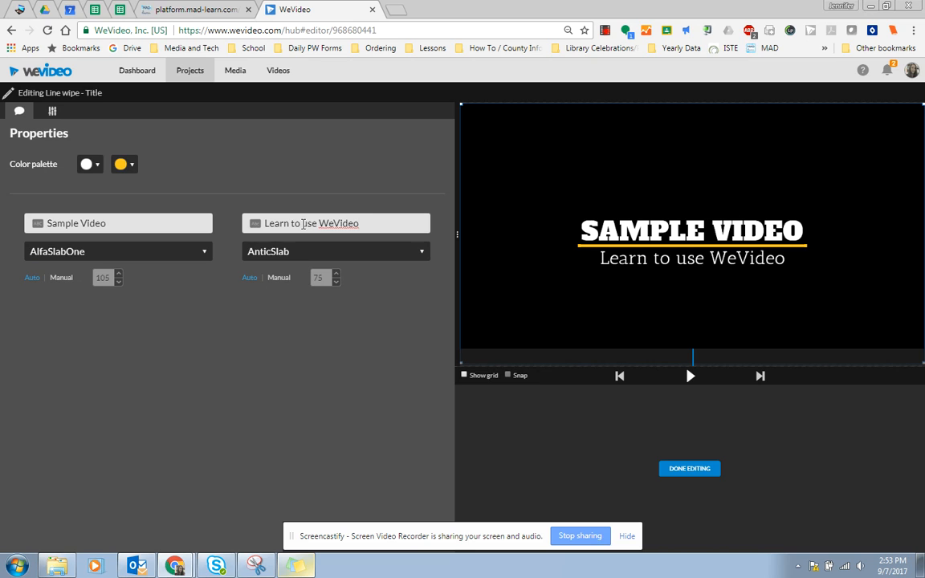
Keep Alfa Slab One for the main line and set the second line's font to Bangers.
left_click(180, 254)
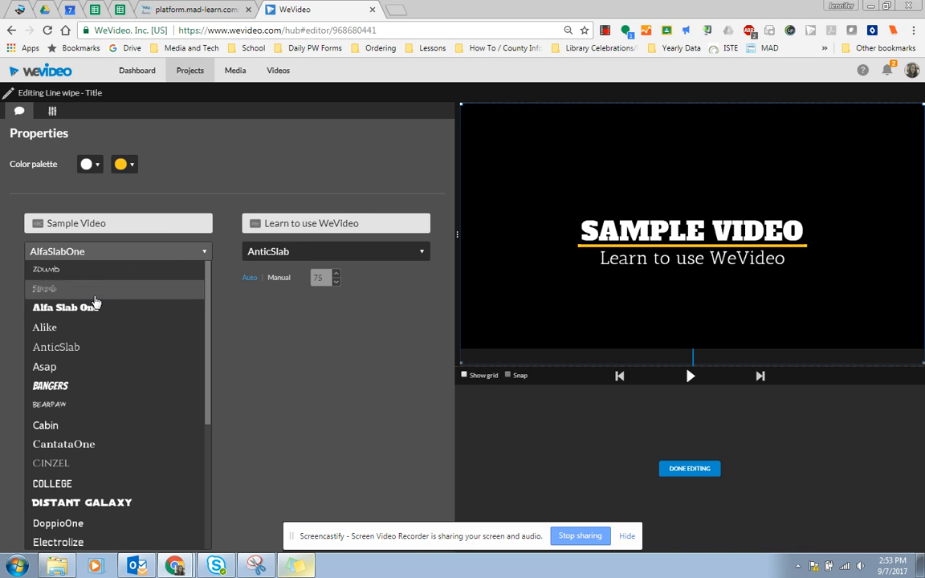
left_click(105, 306)
left_click(268, 255)
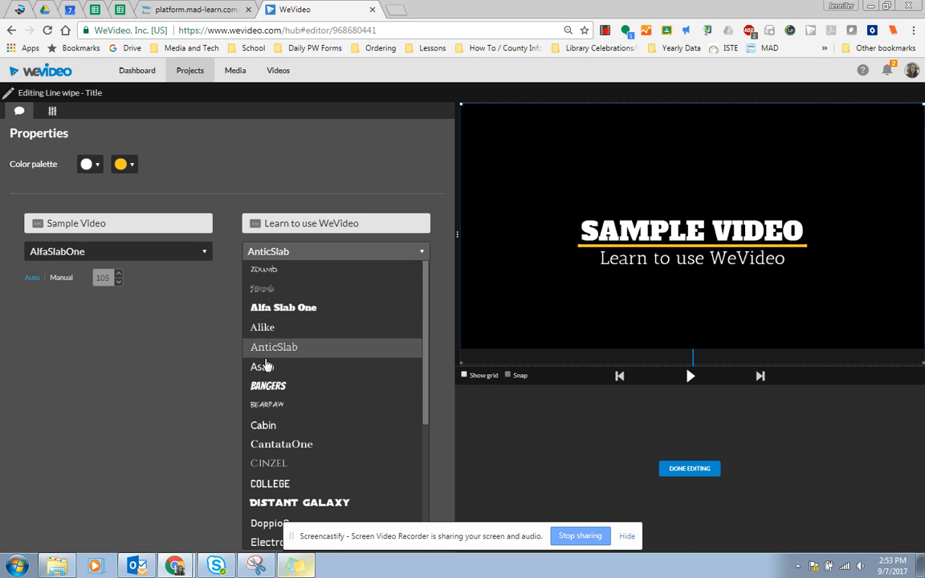
left_click(265, 393)
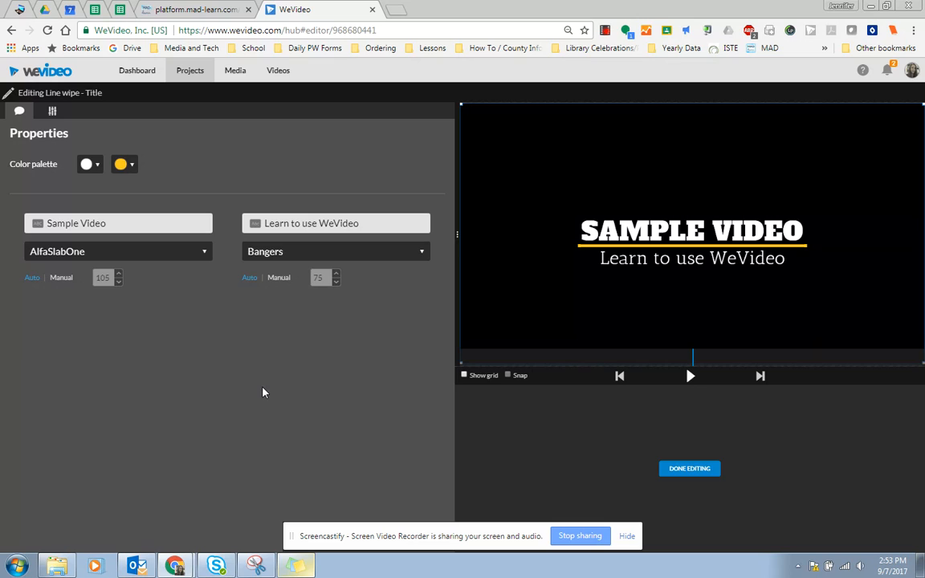
Change the title's accent underline colour from yellow to red.
left_click(127, 164)
left_click(133, 238)
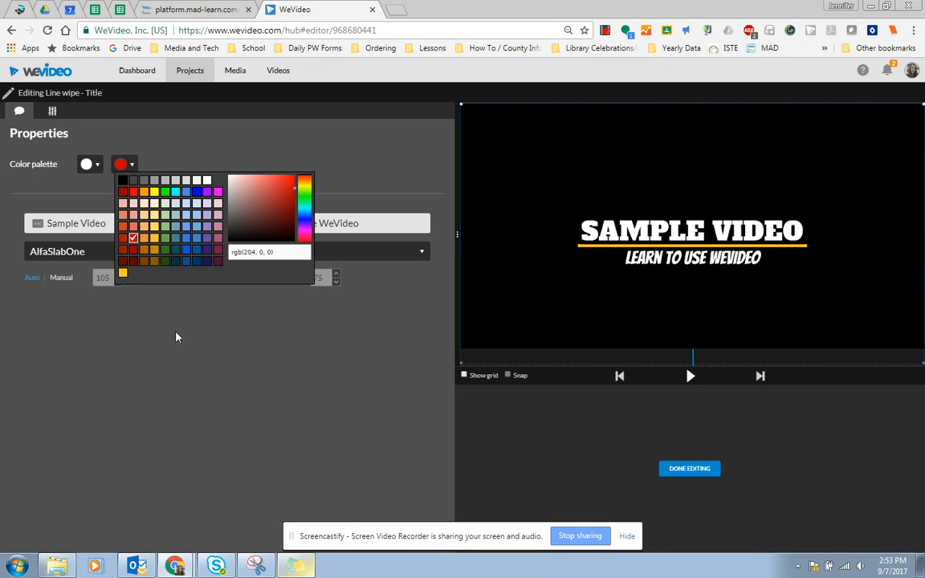
left_click(241, 334)
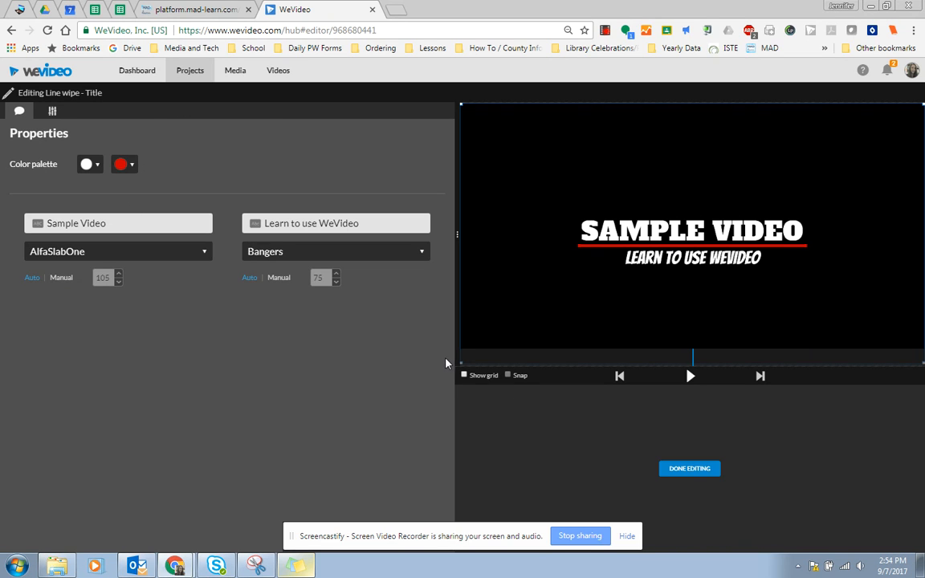
Finish editing the title, preview it from 0:00, and show the Graphics backgrounds.
left_click(690, 469)
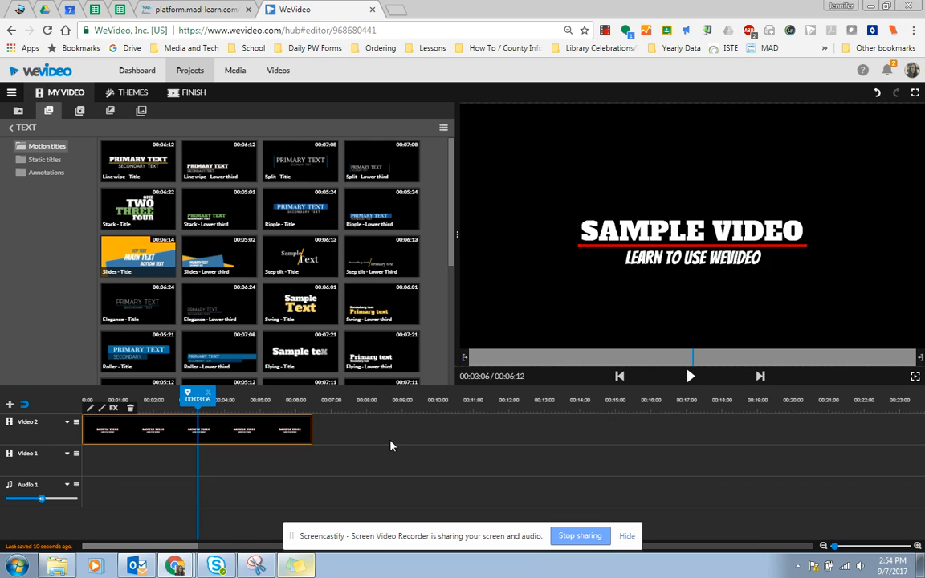
left_click_drag(199, 399, 84, 399)
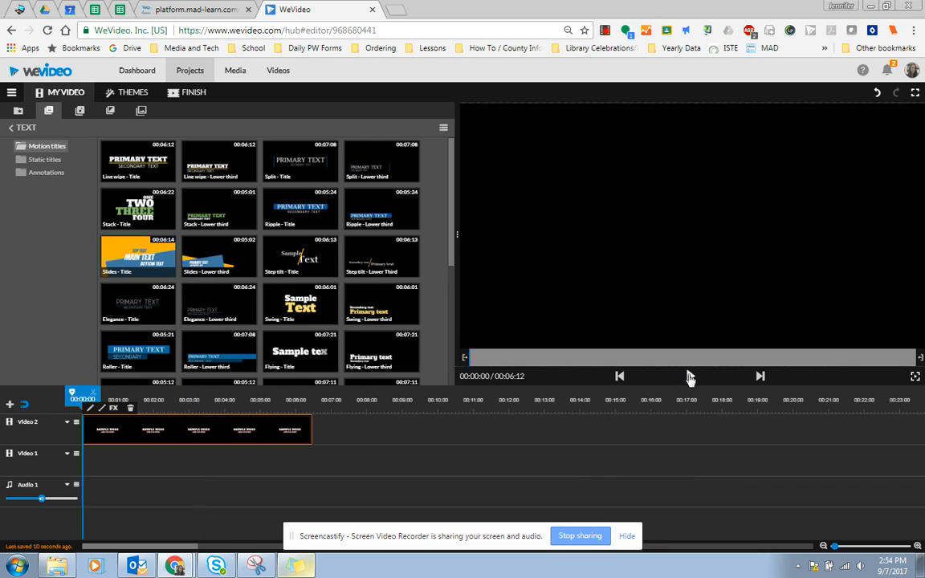
left_click(690, 376)
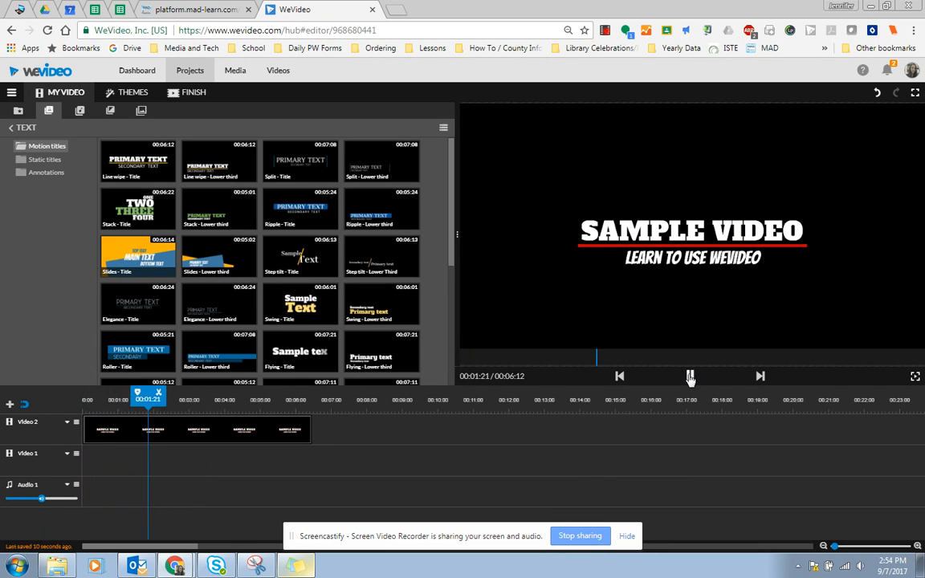
left_click(690, 376)
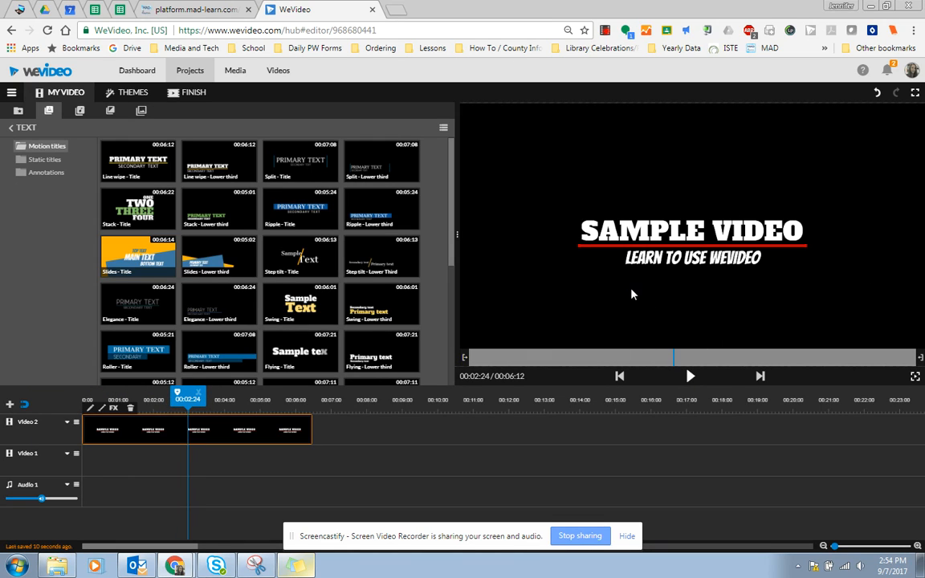
left_click(142, 112)
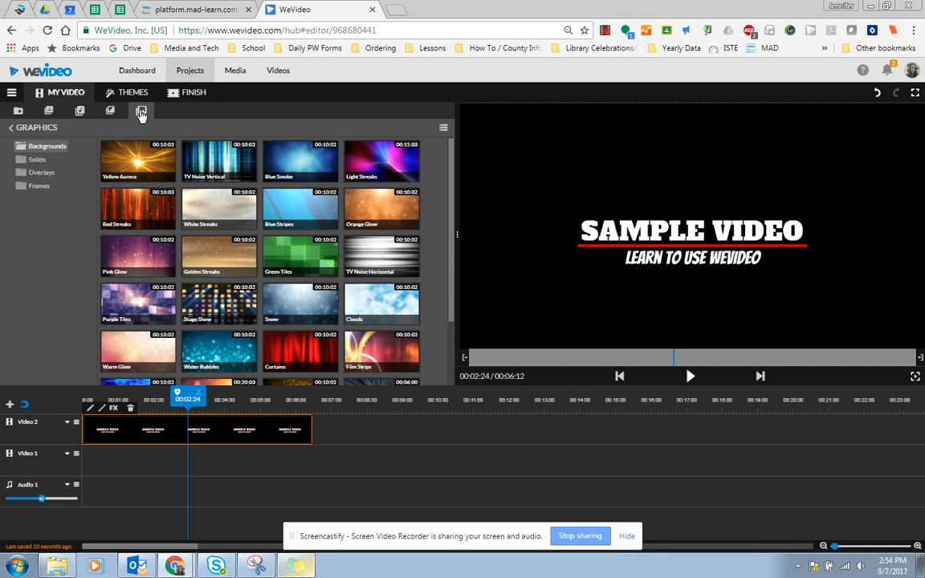
Add Light Streaks to Video 1, trim it to end at 00:06:12, and play it back.
mouse_move(367, 157)
left_mouse_down()
mouse_move(324, 251)
mouse_move(137, 474)
mouse_move(95, 476)
left_mouse_up()
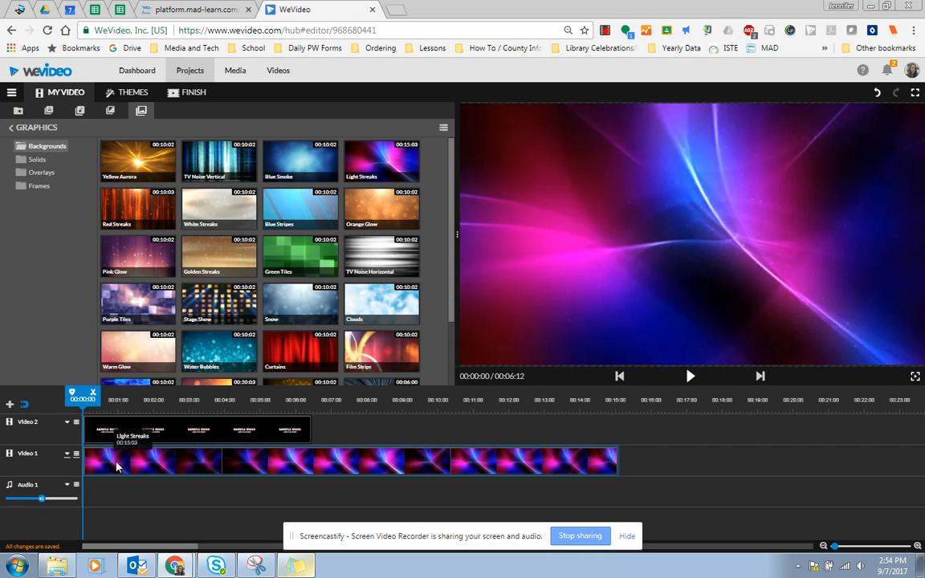
left_click(248, 463)
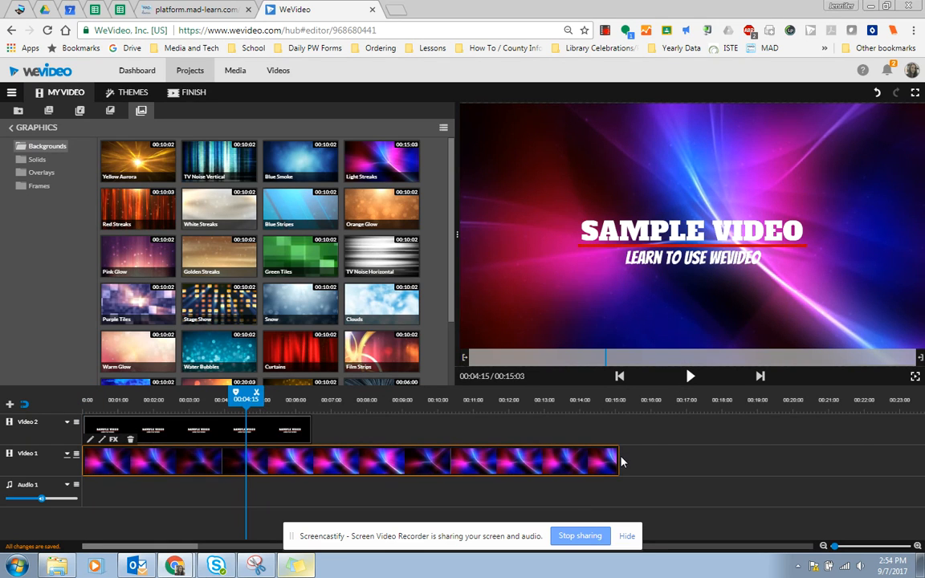
left_click_drag(623, 461, 313, 458)
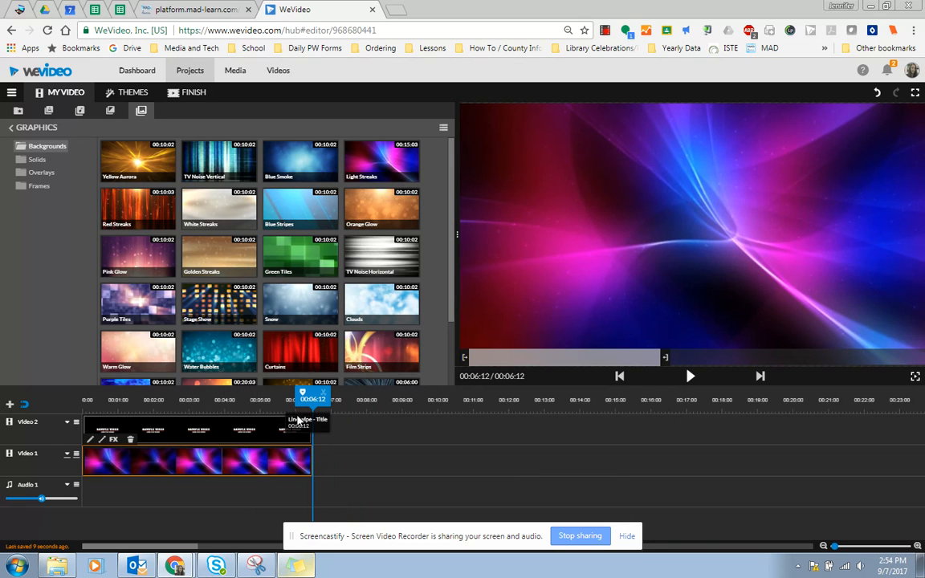
left_click_drag(311, 398, 85, 398)
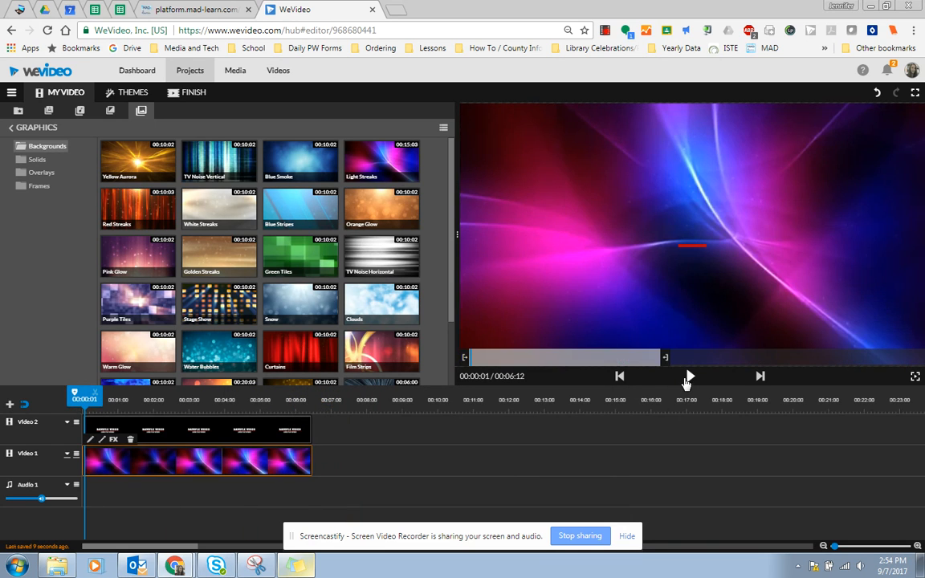
left_click(687, 379)
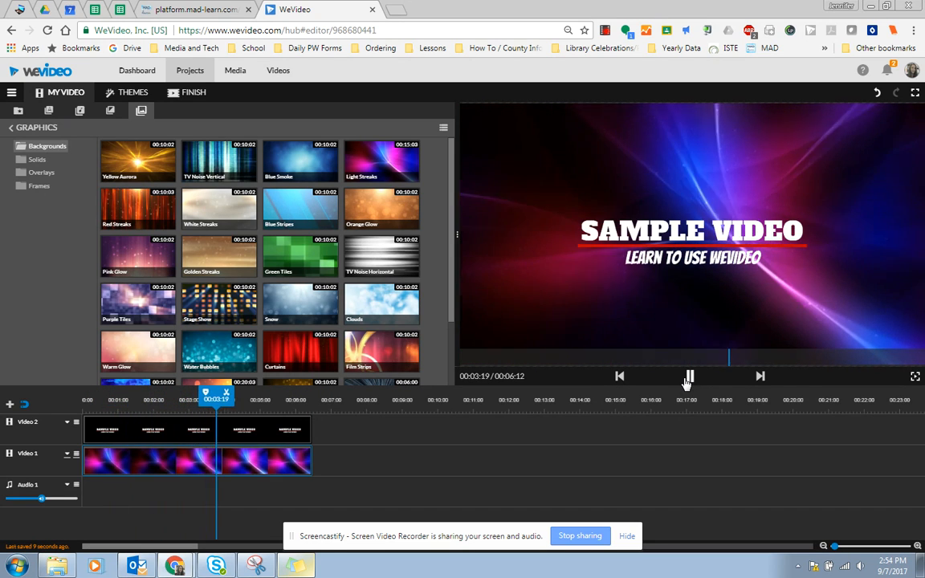
left_click(687, 379)
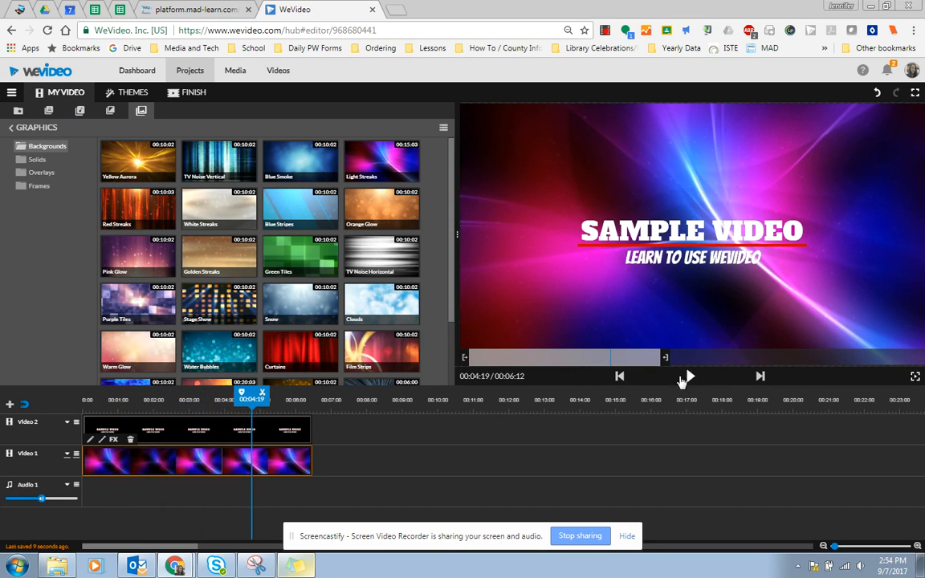
Drop the static Text title template at the start of Video 2 and open it for editing.
left_click(49, 110)
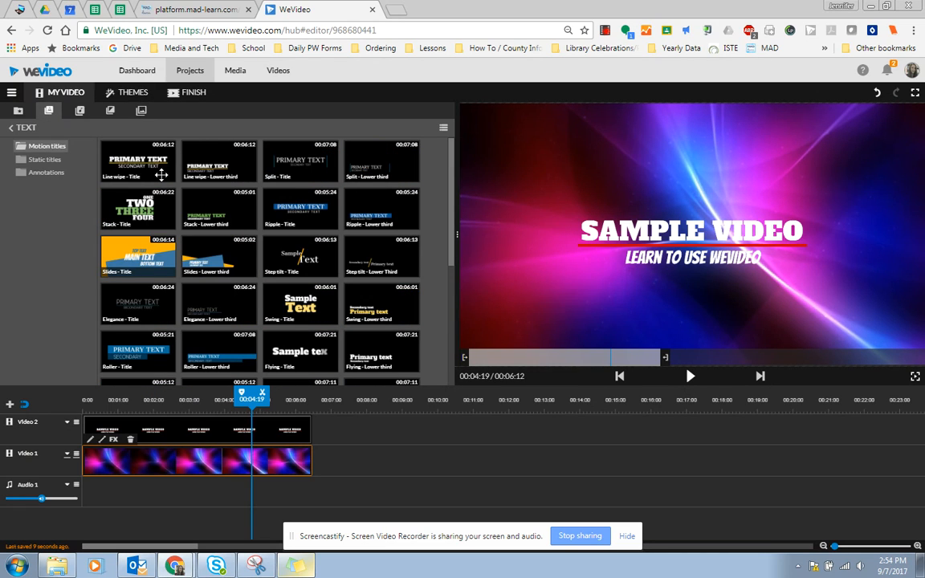
left_click(44, 160)
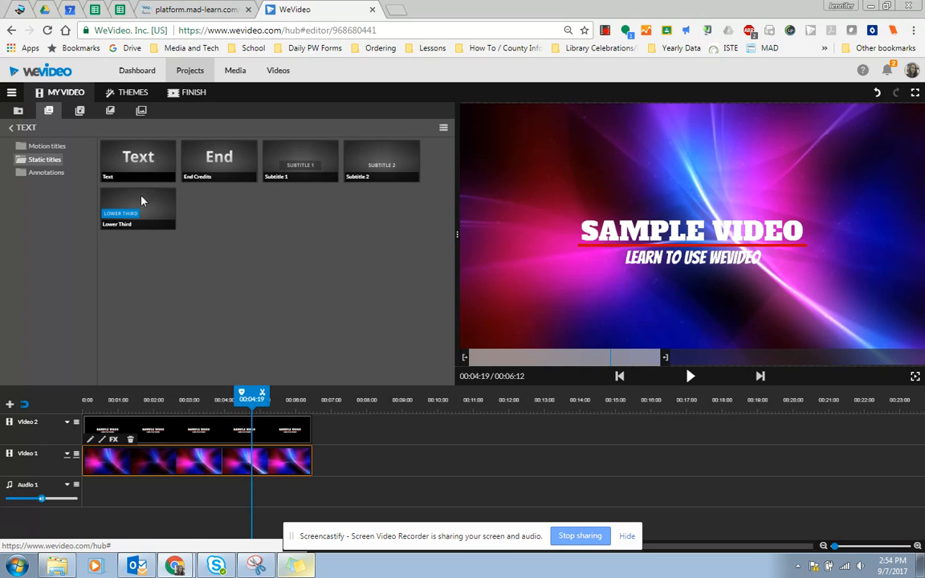
left_click(167, 429)
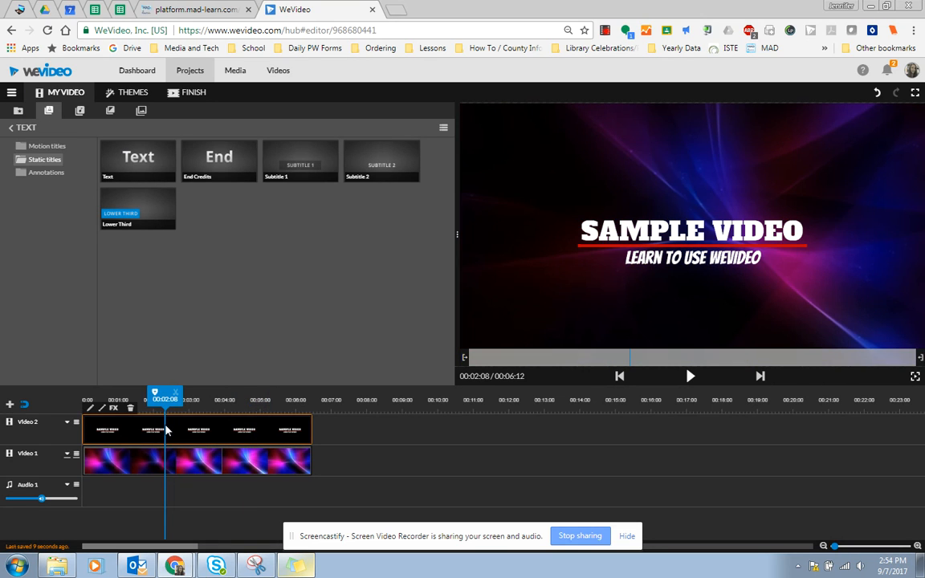
left_click_drag(140, 165, 96, 432)
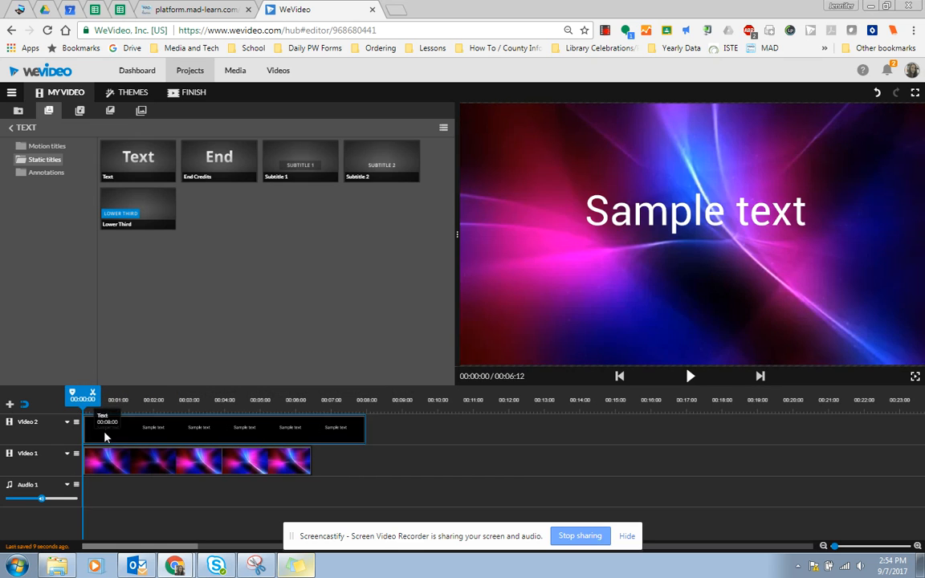
left_click(134, 437)
double_click(134, 437)
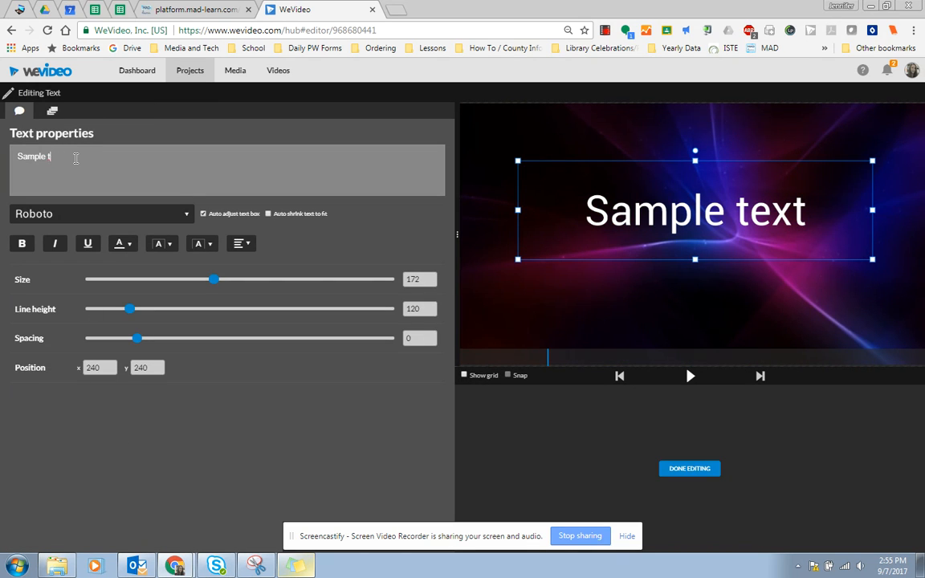
Complete the text as 'Sample Video' and move and rotate it to slant diagonally upward.
type("Video")
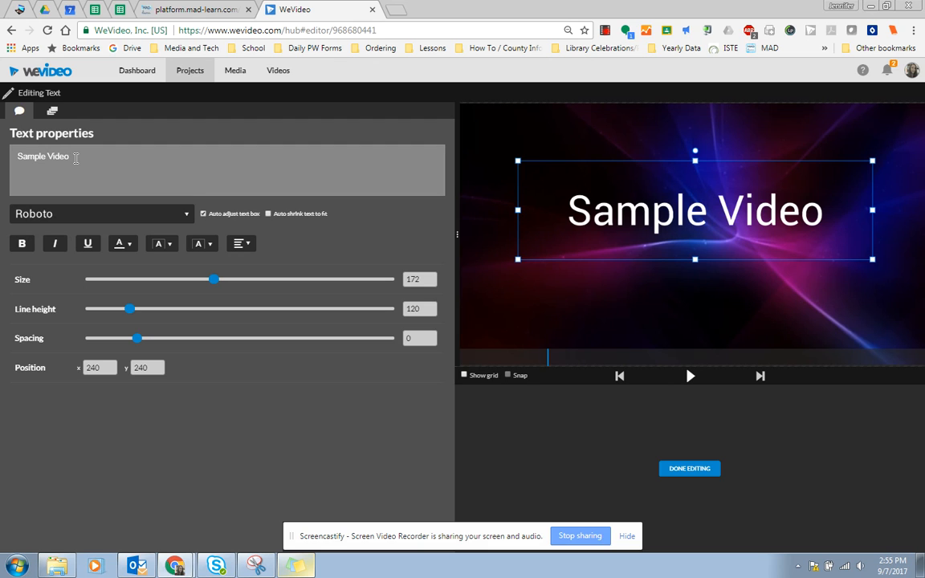
left_click_drag(564, 169, 599, 207)
left_click_drag(698, 170, 668, 181)
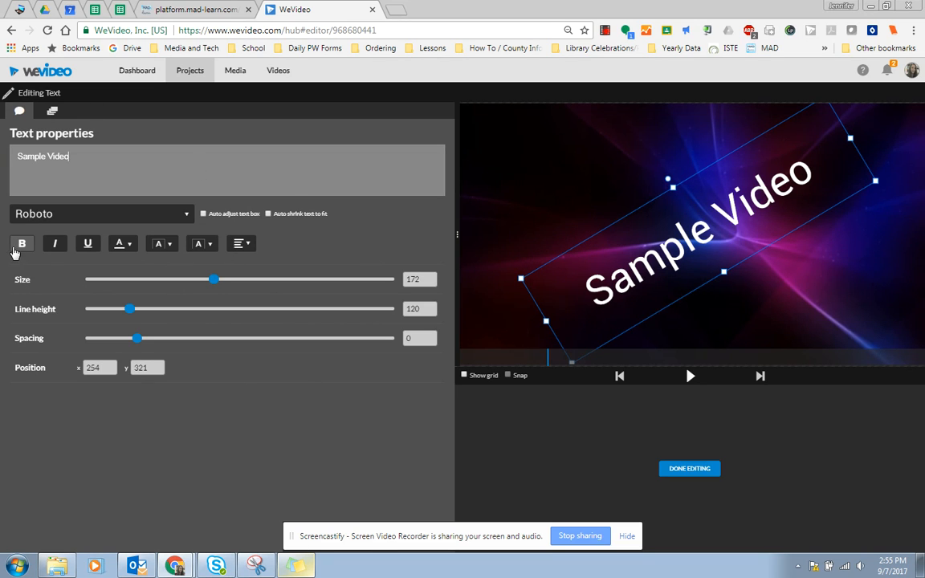
Make the whole title bold and underlined, then finish editing.
key("ctrl+a")
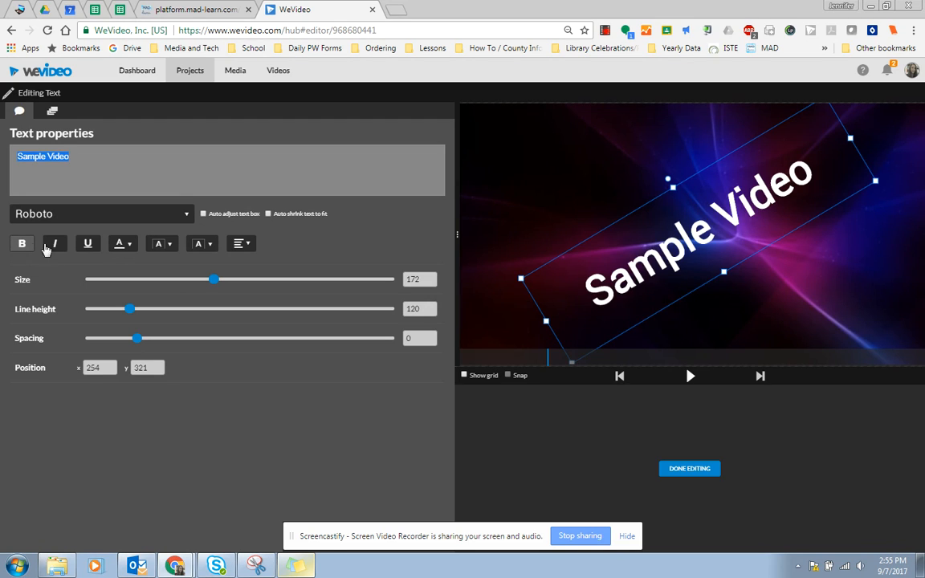
left_click(95, 249)
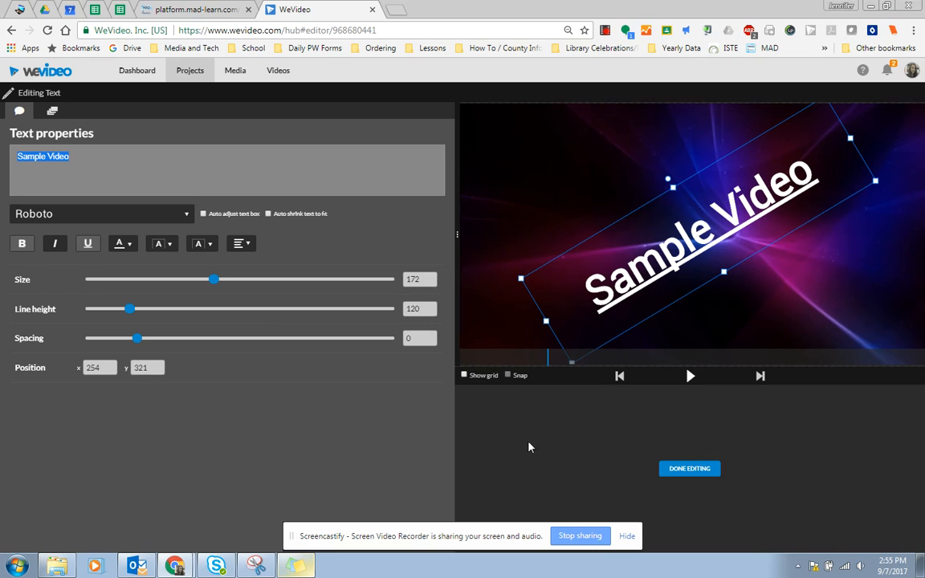
left_click(689, 469)
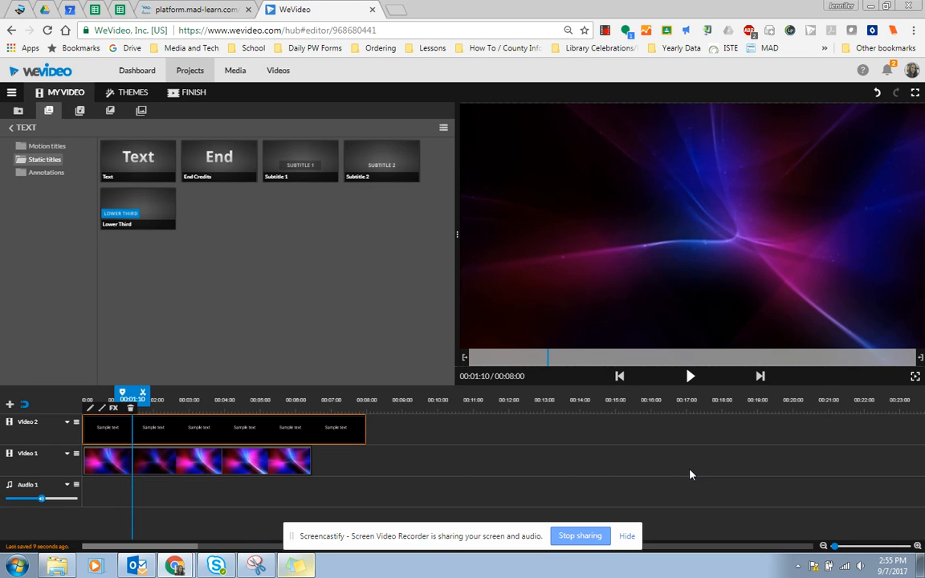
Preview the rotated title and trim its Video 2 clip to end at 00:06:12.
left_click(692, 376)
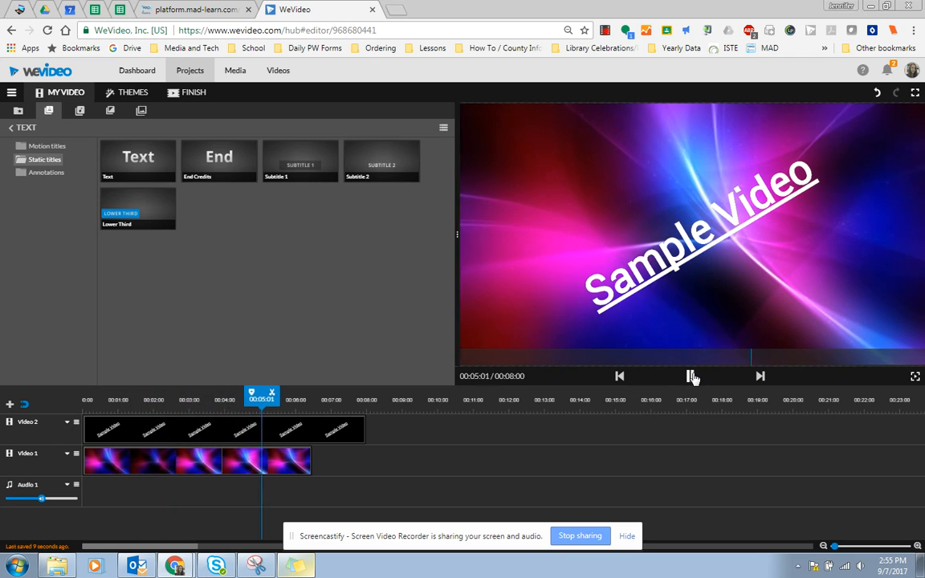
left_click(693, 376)
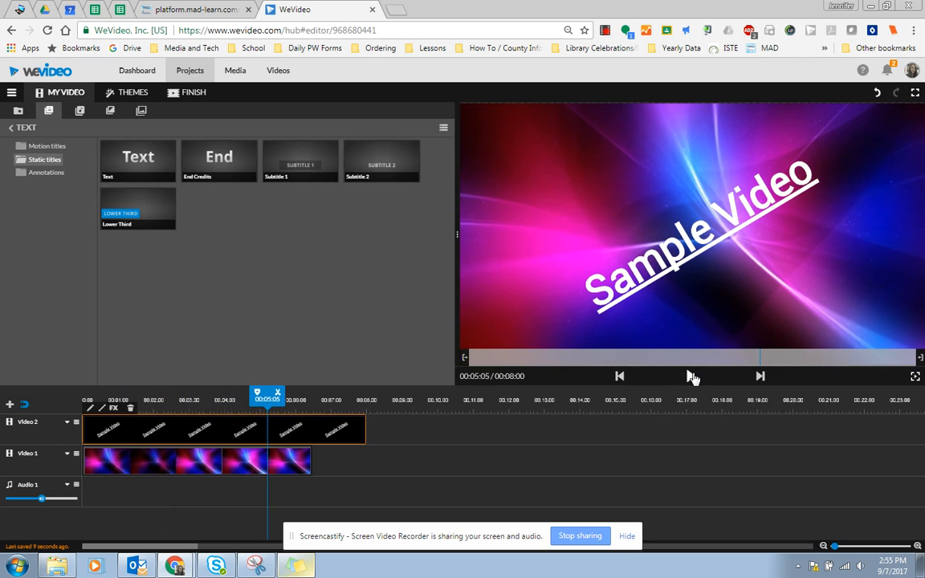
left_click(297, 466)
left_click(345, 441)
left_click_drag(366, 434, 364, 433)
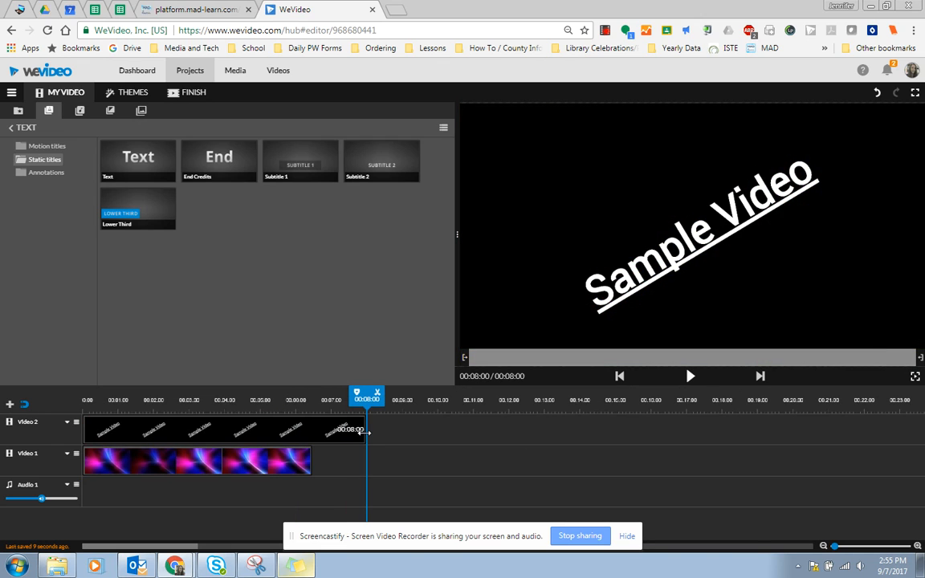
left_click_drag(308, 433, 327, 440)
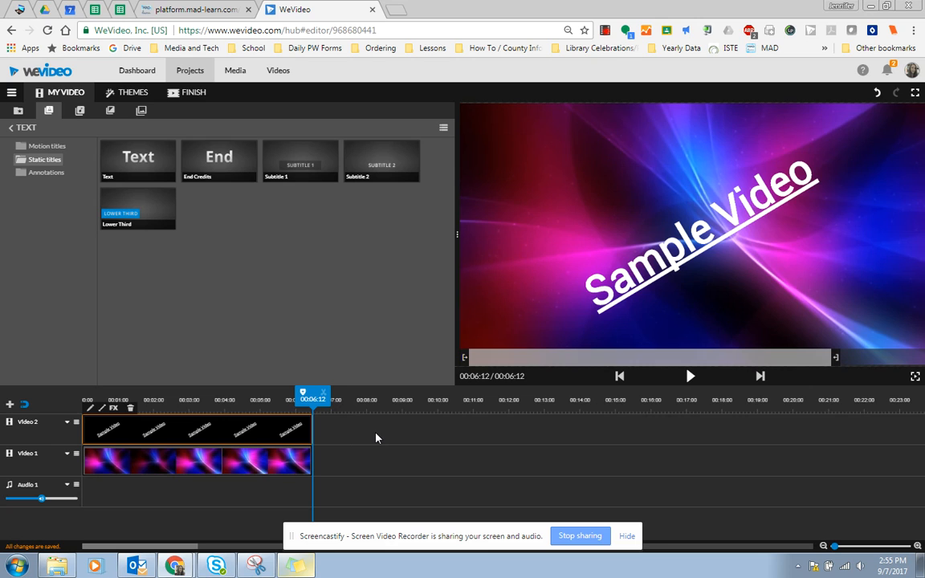
left_click(375, 438)
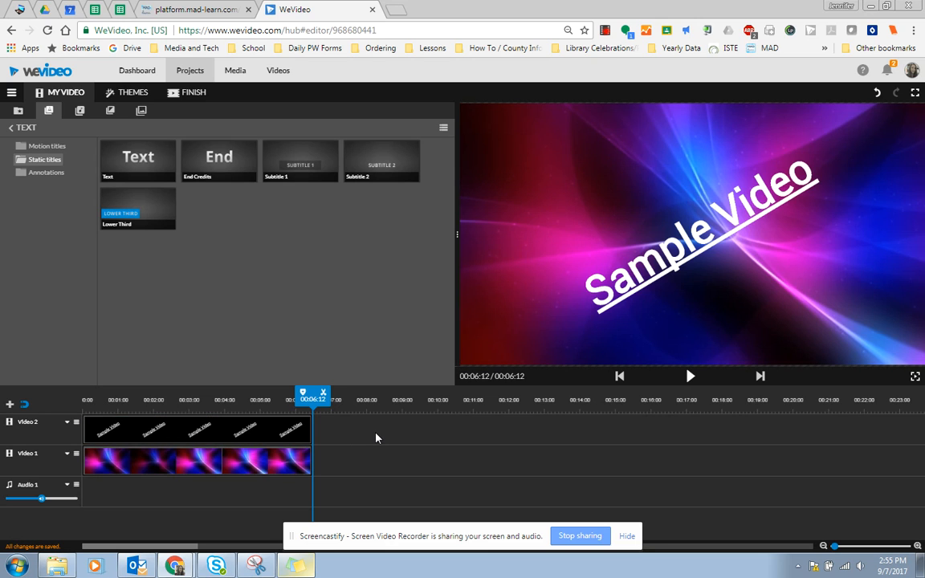
left_click(79, 111)
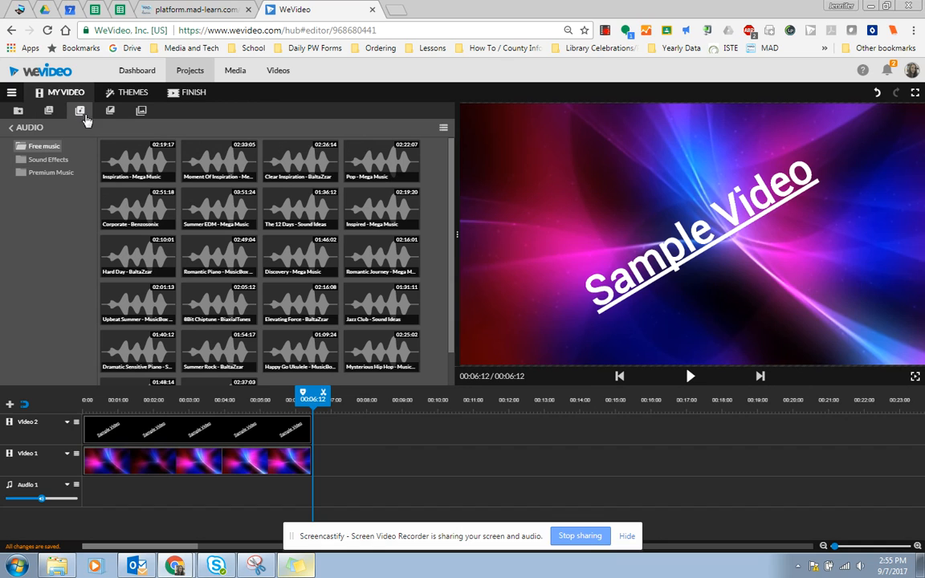
Preview The 12 Days, Inspired and Pop - Mega Music, then add Pop - Mega Music to Audio 1.
left_click(307, 209)
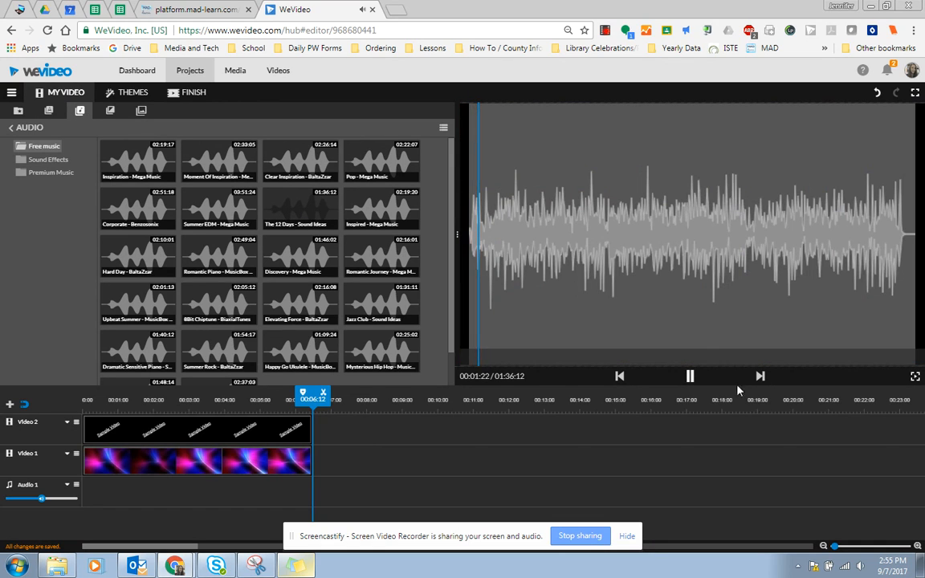
left_click(383, 211)
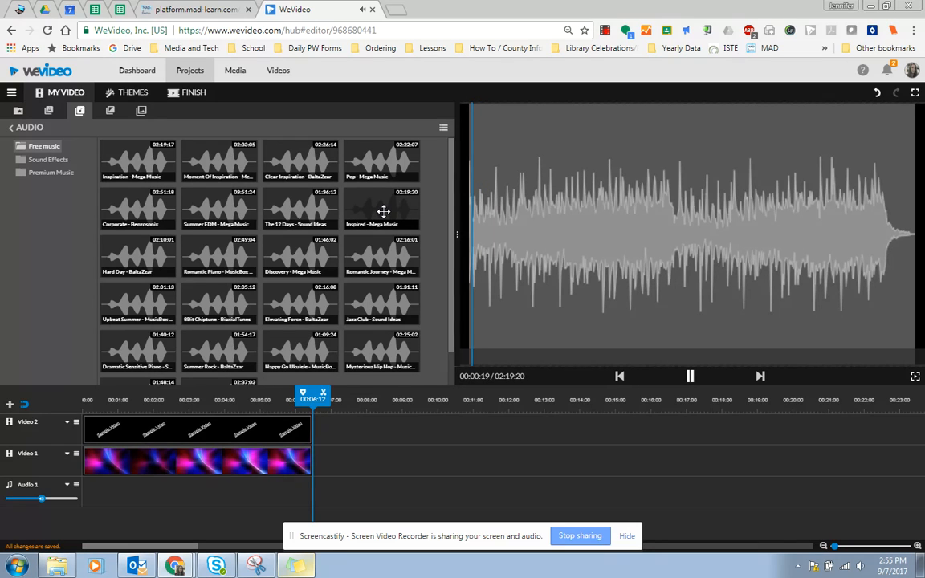
left_click(383, 160)
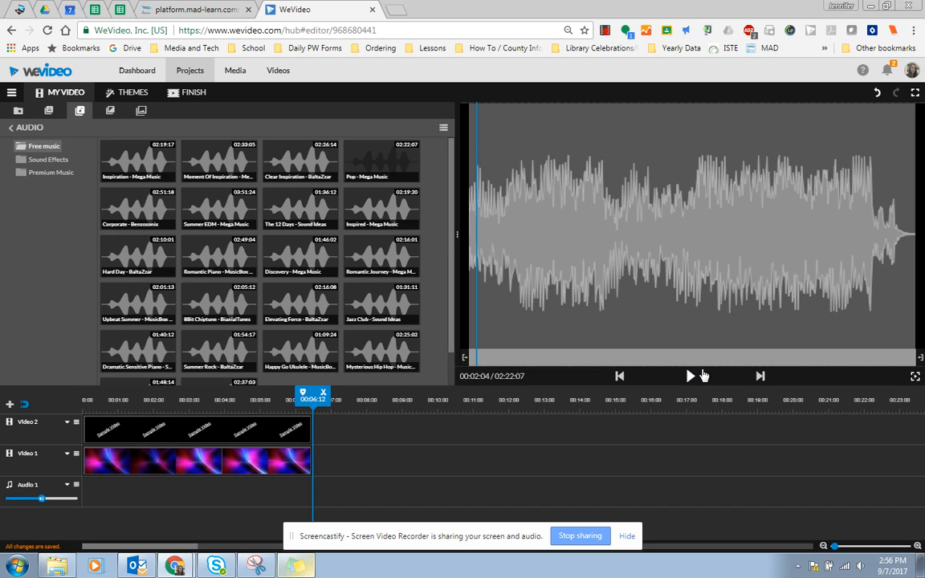
left_click_drag(378, 166, 93, 494)
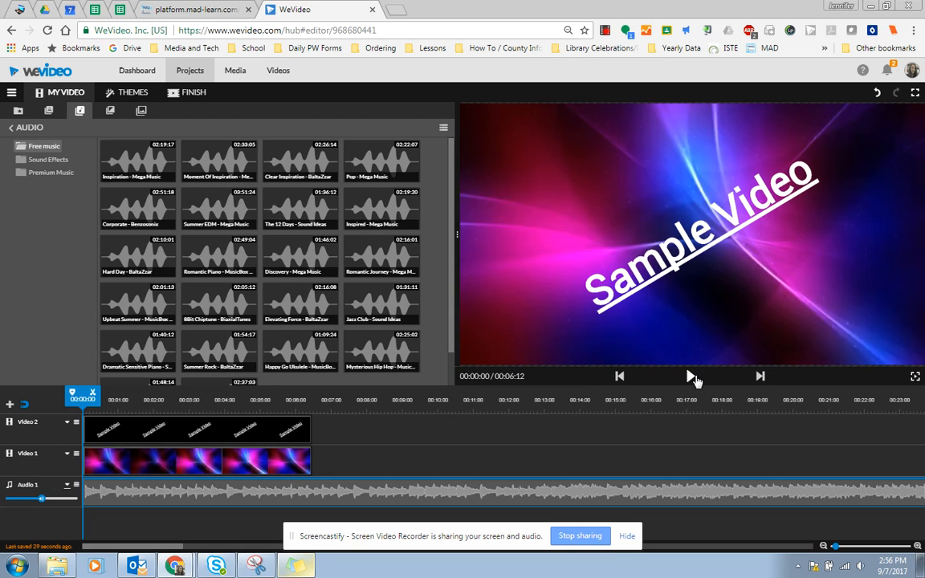
Play the preview with music, then trim the Audio 1 clip so the project lasts 01:56:12.
left_click(691, 377)
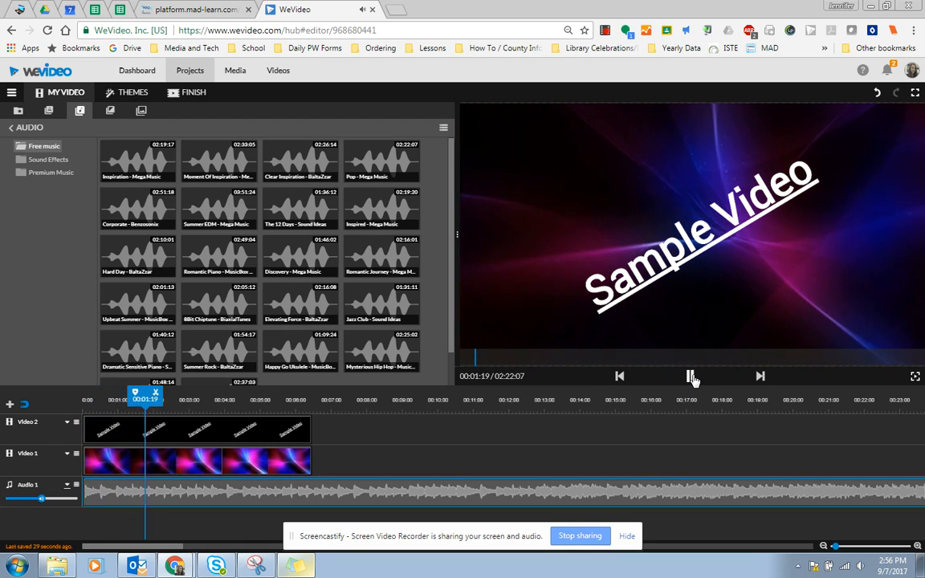
left_click(691, 377)
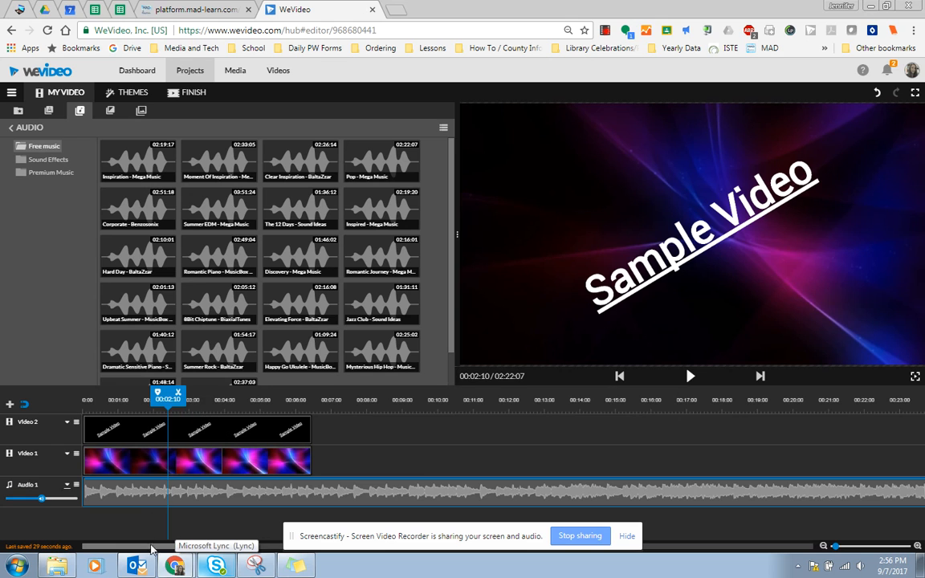
left_click_drag(141, 553, 695, 551)
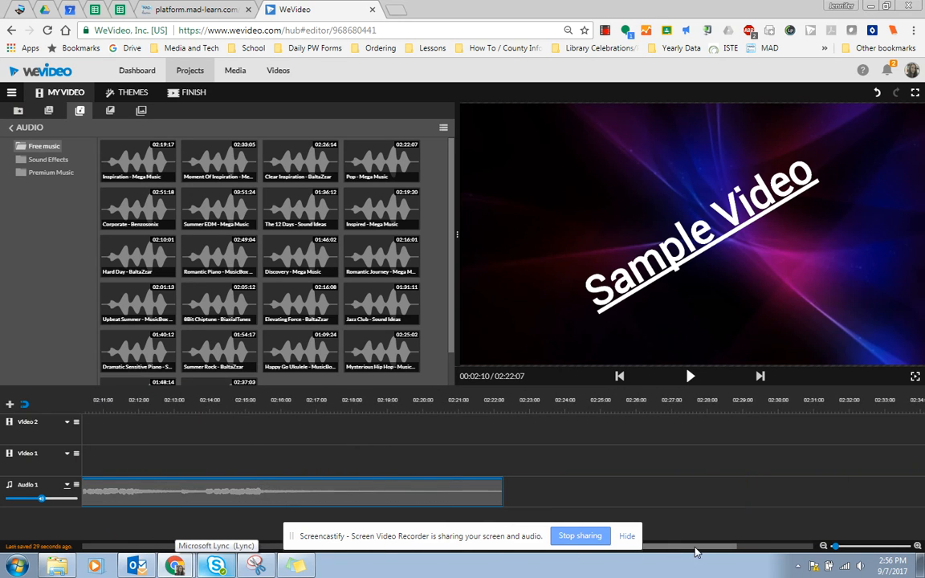
left_click(467, 493)
left_click_drag(502, 493, 83, 494)
left_click_drag(688, 550, 608, 546)
left_click_drag(693, 498, 198, 498)
left_click_drag(663, 548, 75, 526)
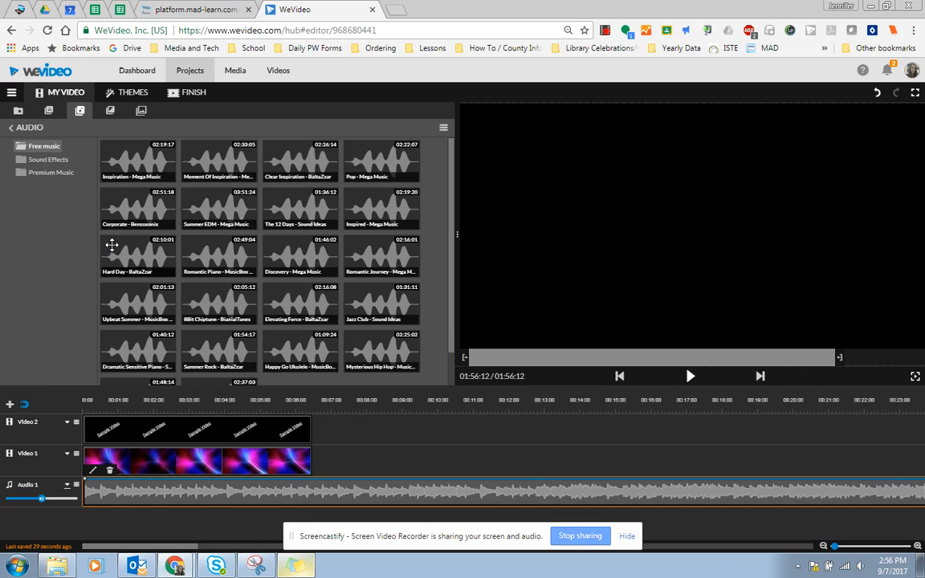
left_click(228, 439)
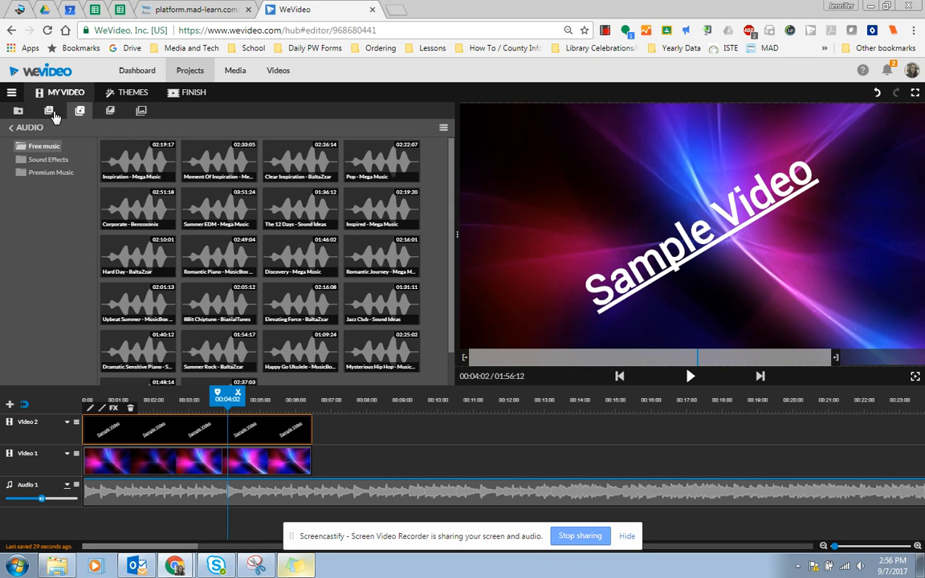
Add a Line wipe motion title after the first title on Video 2 reading 'Title 2'.
left_click(50, 113)
left_click(58, 150)
left_click_drag(138, 161, 329, 429)
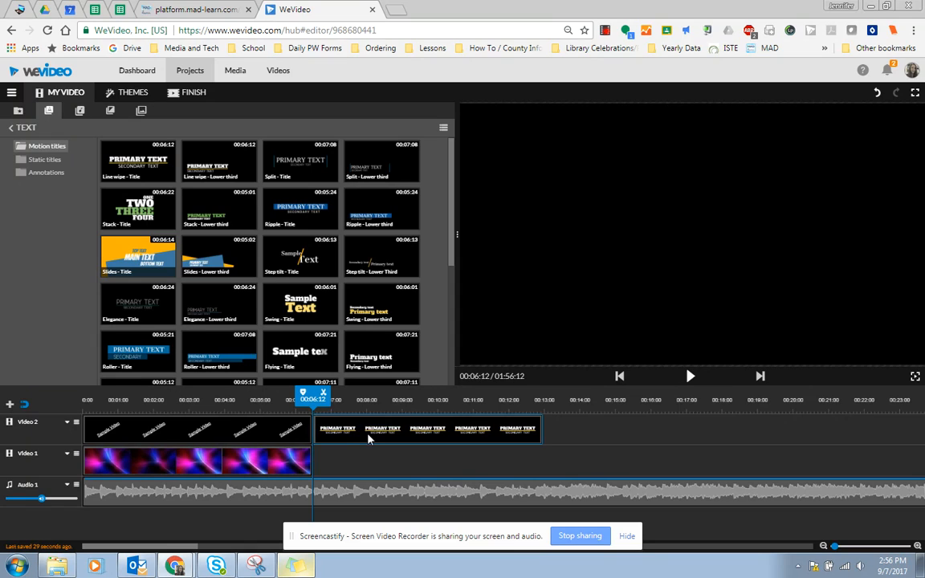
double_click(370, 434)
left_click(124, 224)
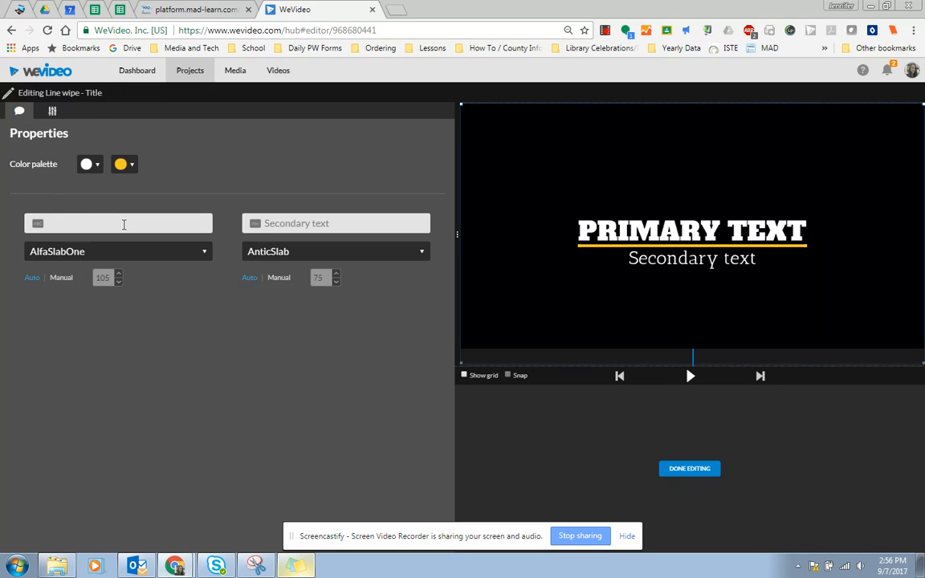
type("Title 2")
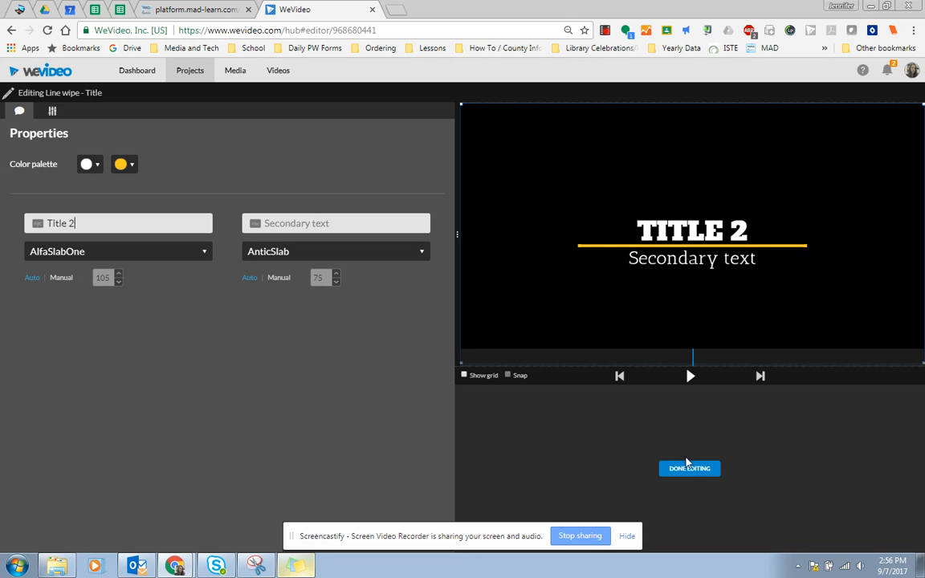
left_click(693, 471)
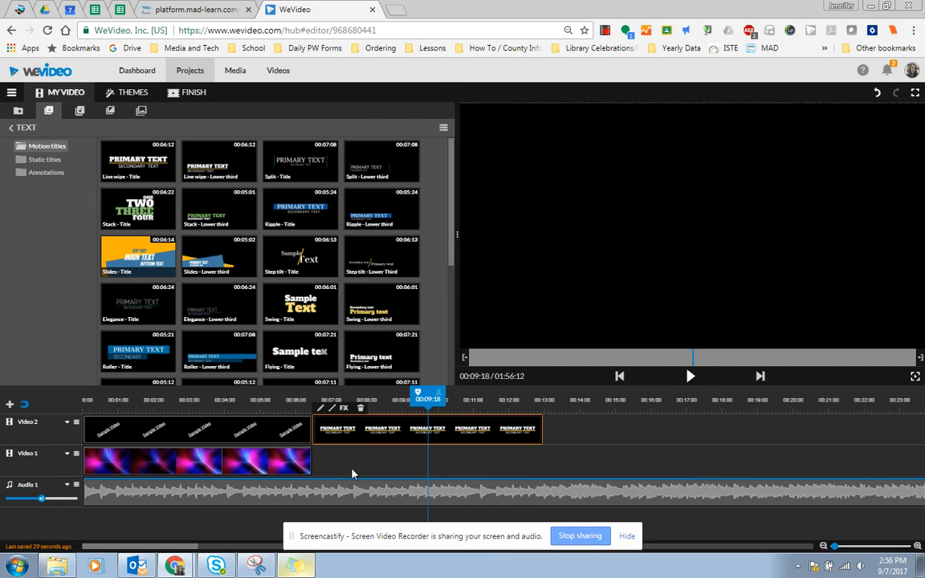
Extend the Light Streaks background to 00:12:24 under Title 2 and preview the sequence.
left_click(263, 462)
left_click_drag(488, 451, 542, 454)
left_click_drag(543, 402, 286, 399)
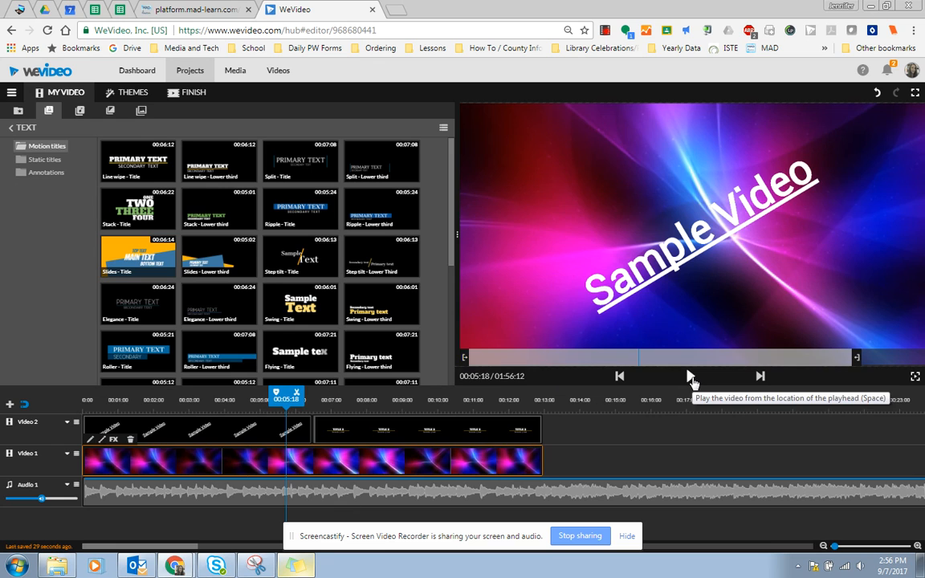
left_click(691, 377)
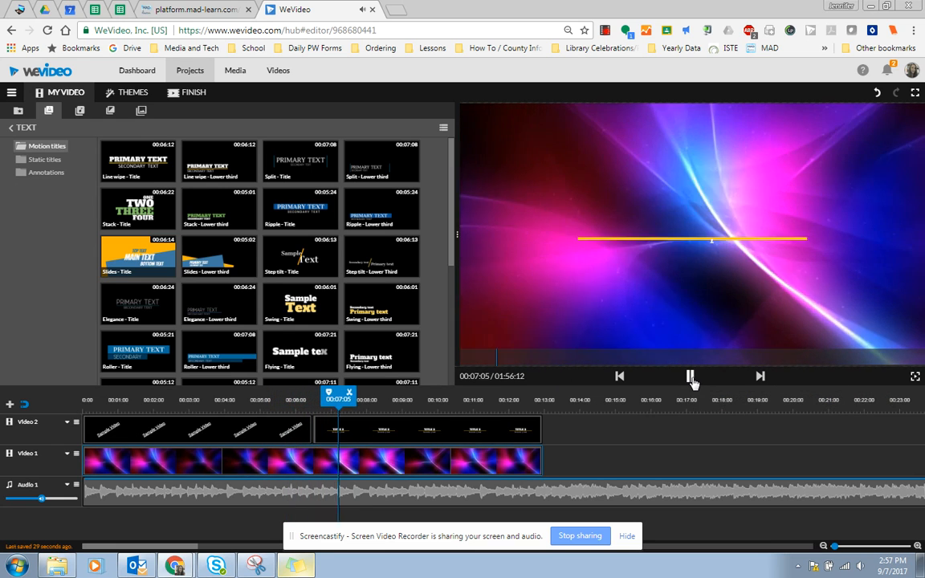
left_click(692, 378)
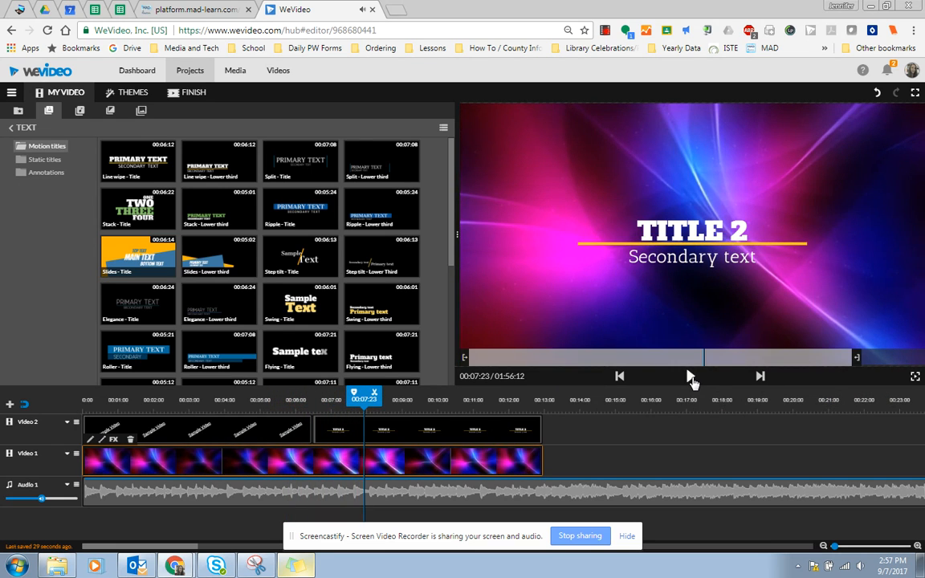
Place a Cross blur transition between the two titles and preview it from 00:04:15.
left_click(110, 111)
left_click_drag(138, 161, 303, 427)
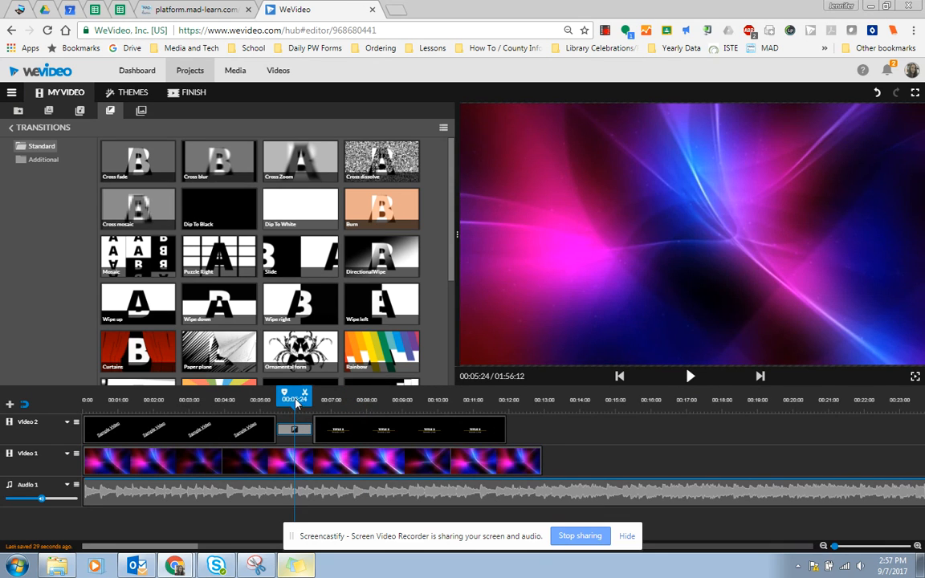
left_click(246, 399)
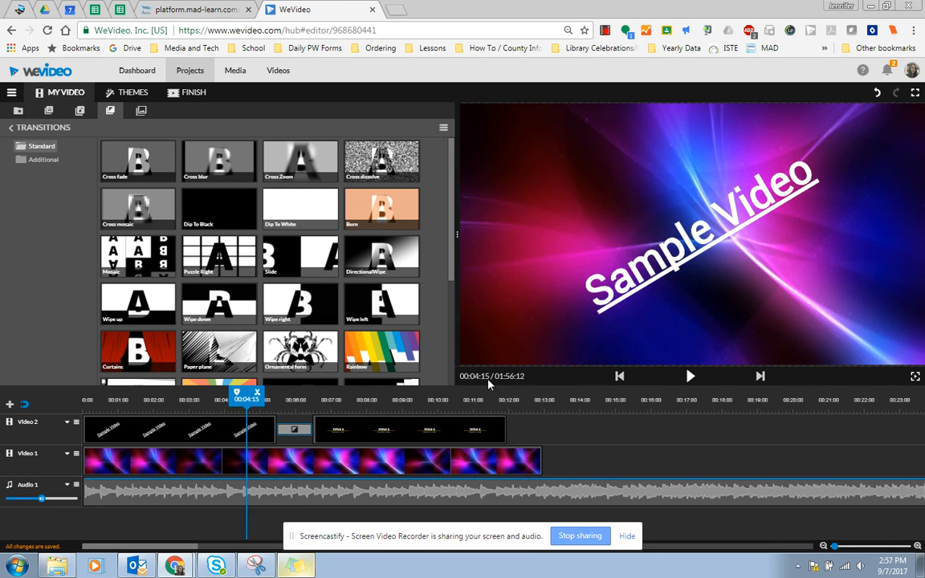
left_click(691, 376)
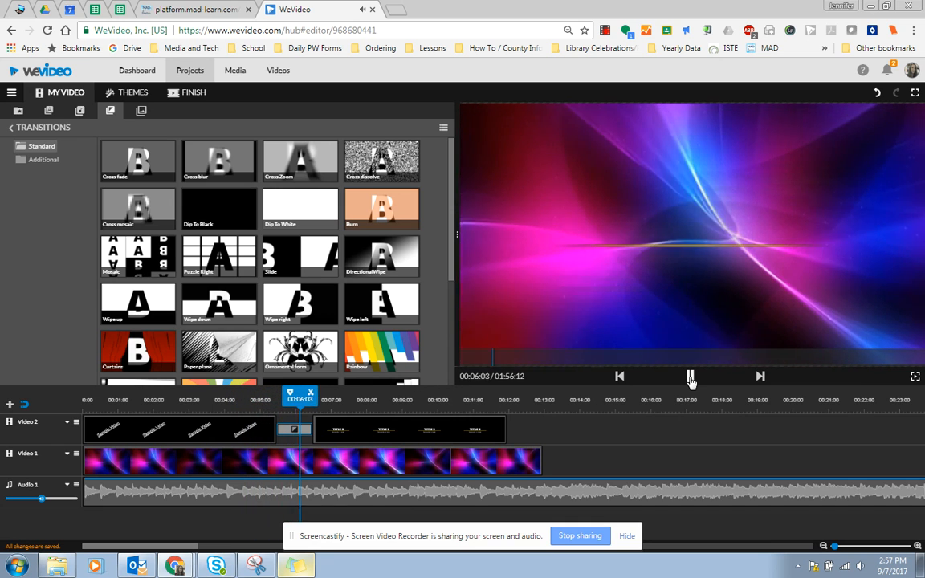
left_click(690, 378)
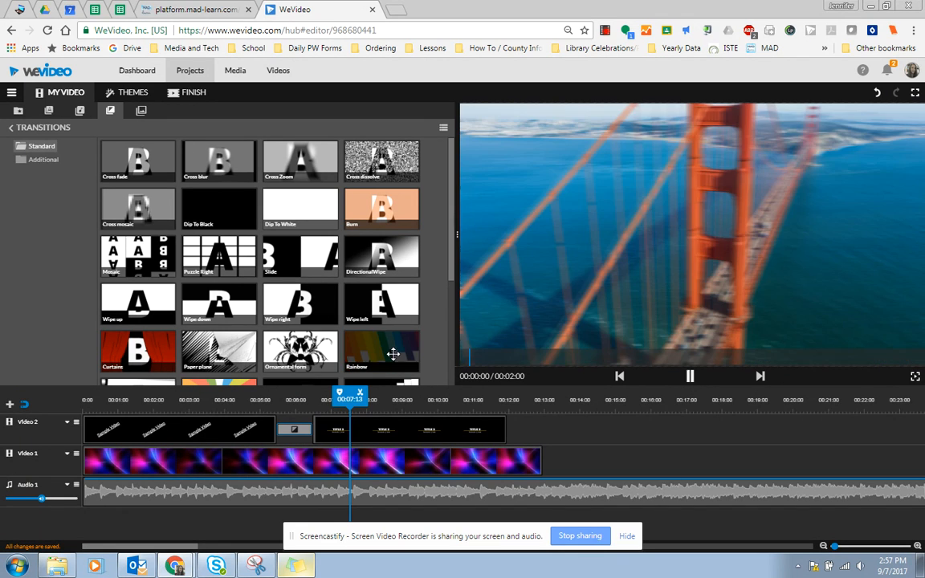
Replace the Cross blur transition with Rainbow and preview it.
left_click(294, 431)
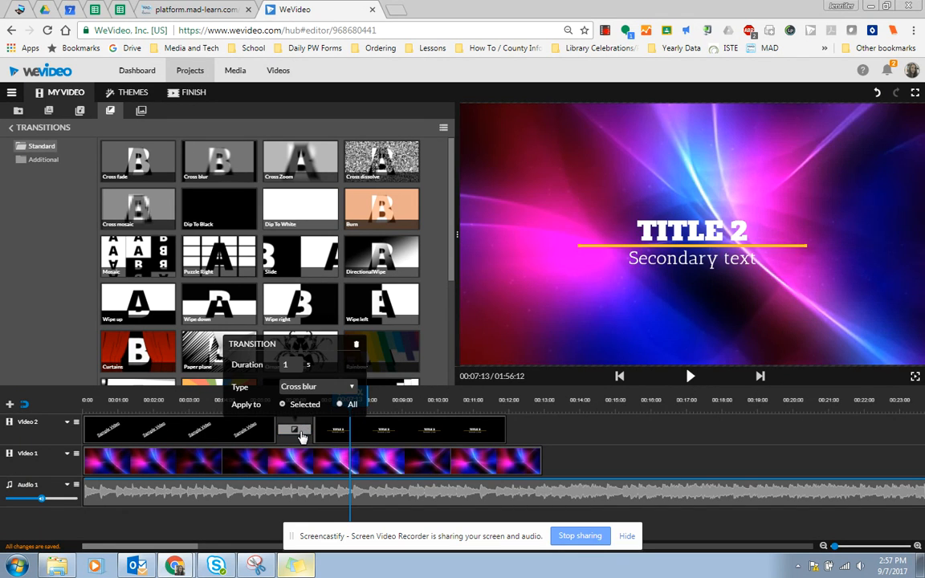
left_click(294, 433)
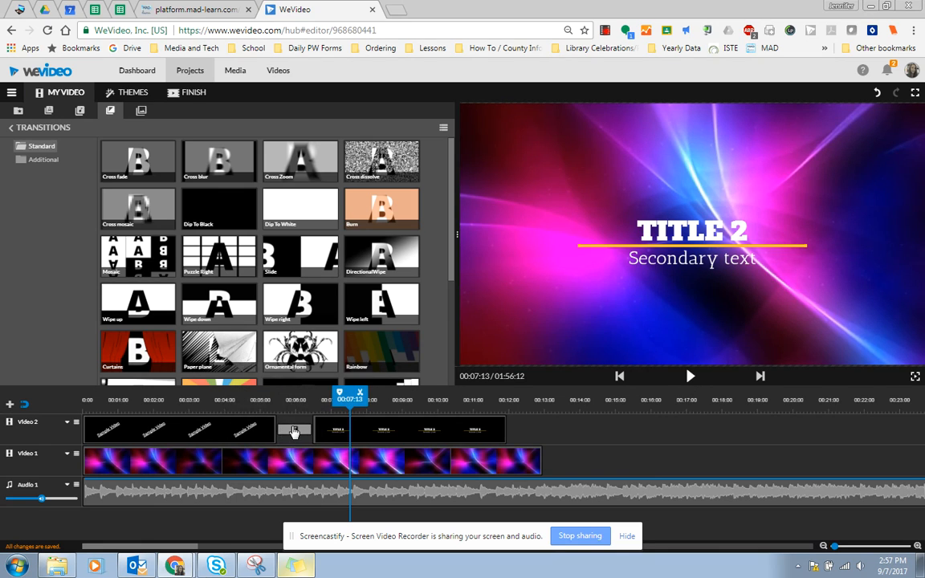
right_click(294, 432)
left_click(304, 435)
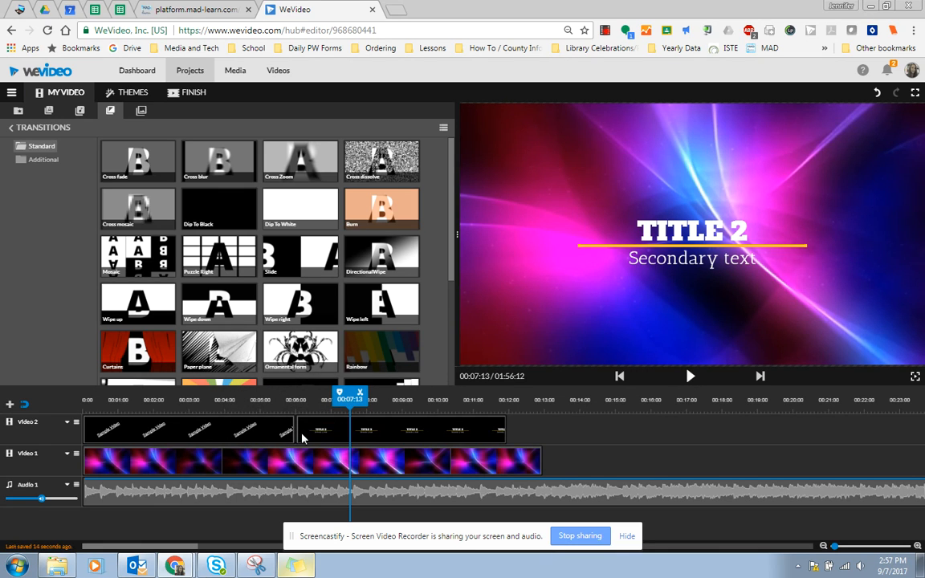
left_click_drag(361, 339, 236, 400)
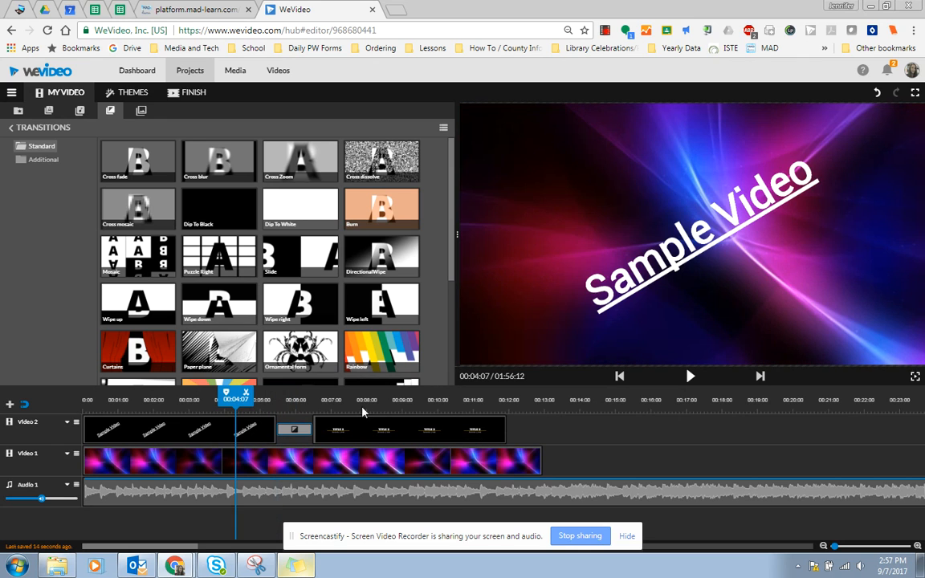
left_click(690, 376)
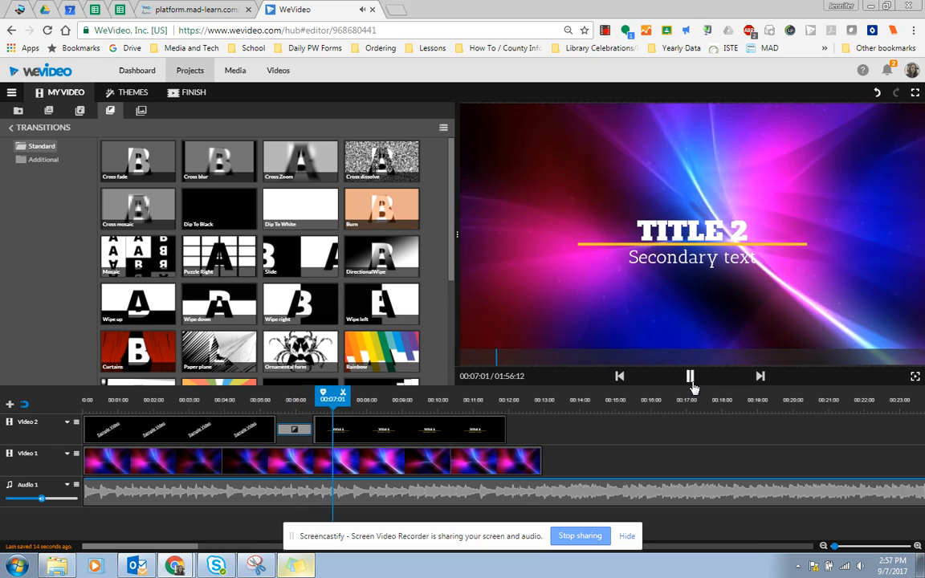
left_click(693, 384)
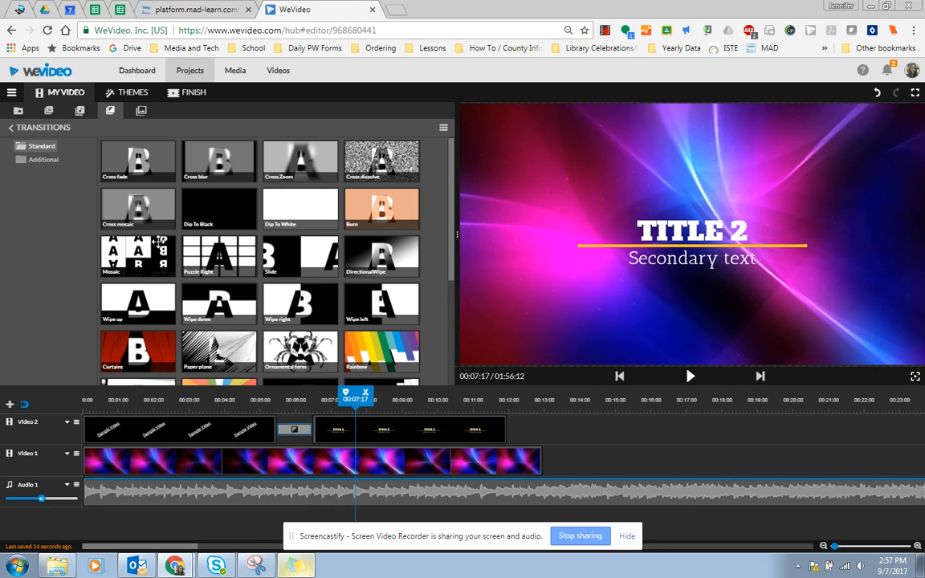
Try the flag clip after Light Streaks, delete it, and place the green-screen students clip at 00:12:24 instead.
left_click(18, 111)
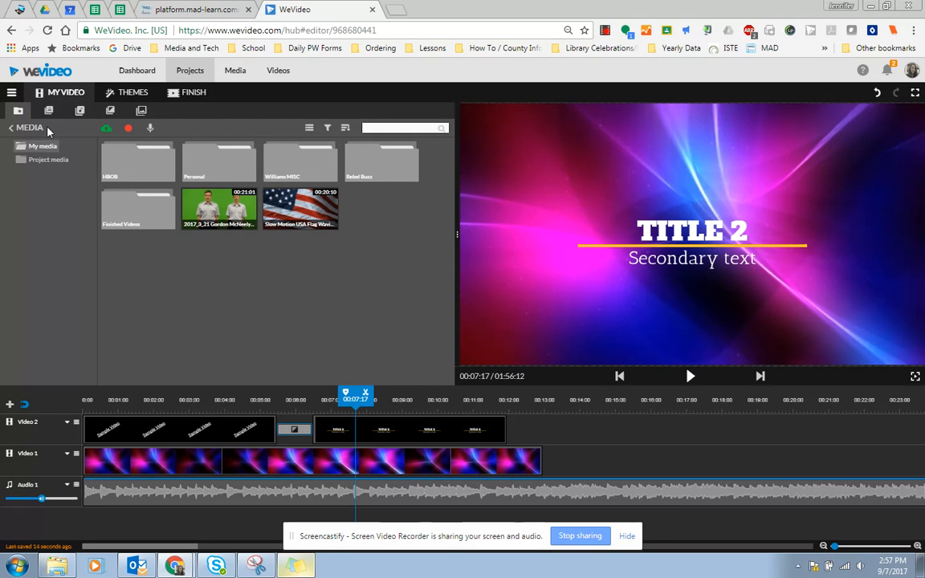
left_click_drag(300, 207, 556, 471)
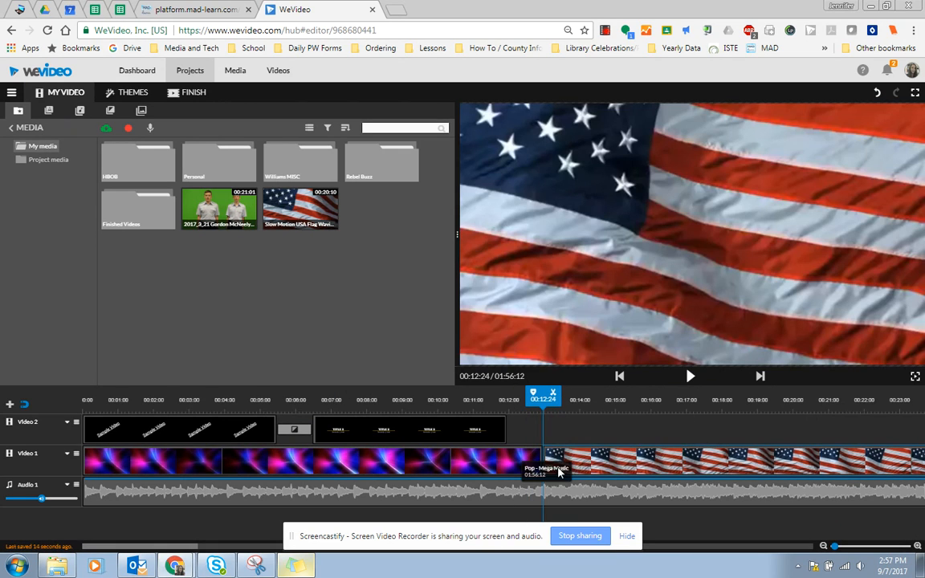
left_click(768, 466)
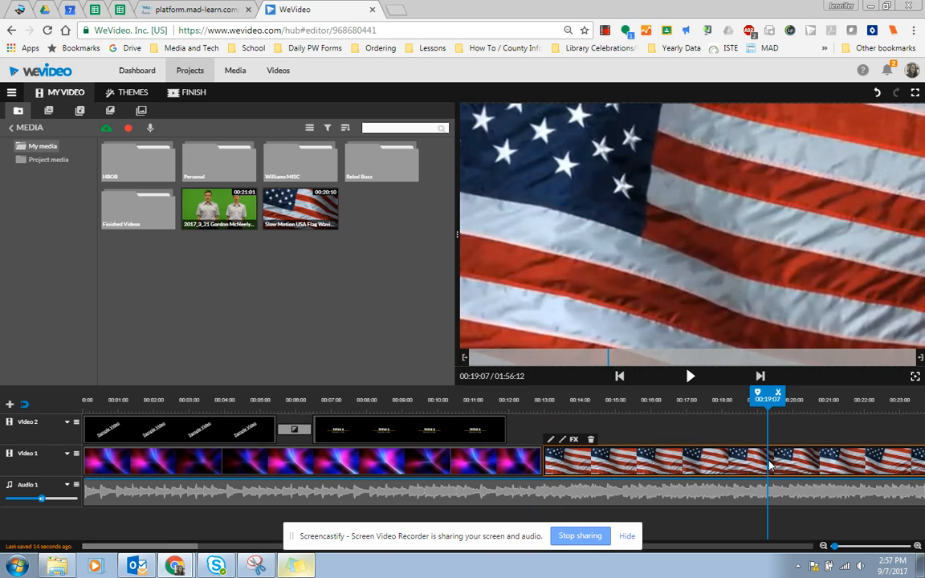
key("Delete")
left_click_drag(209, 205, 555, 470)
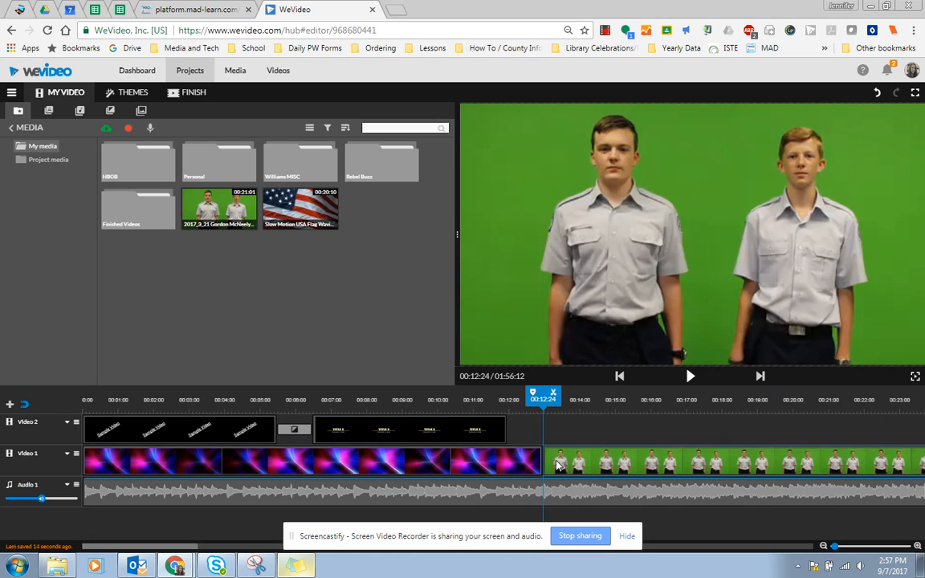